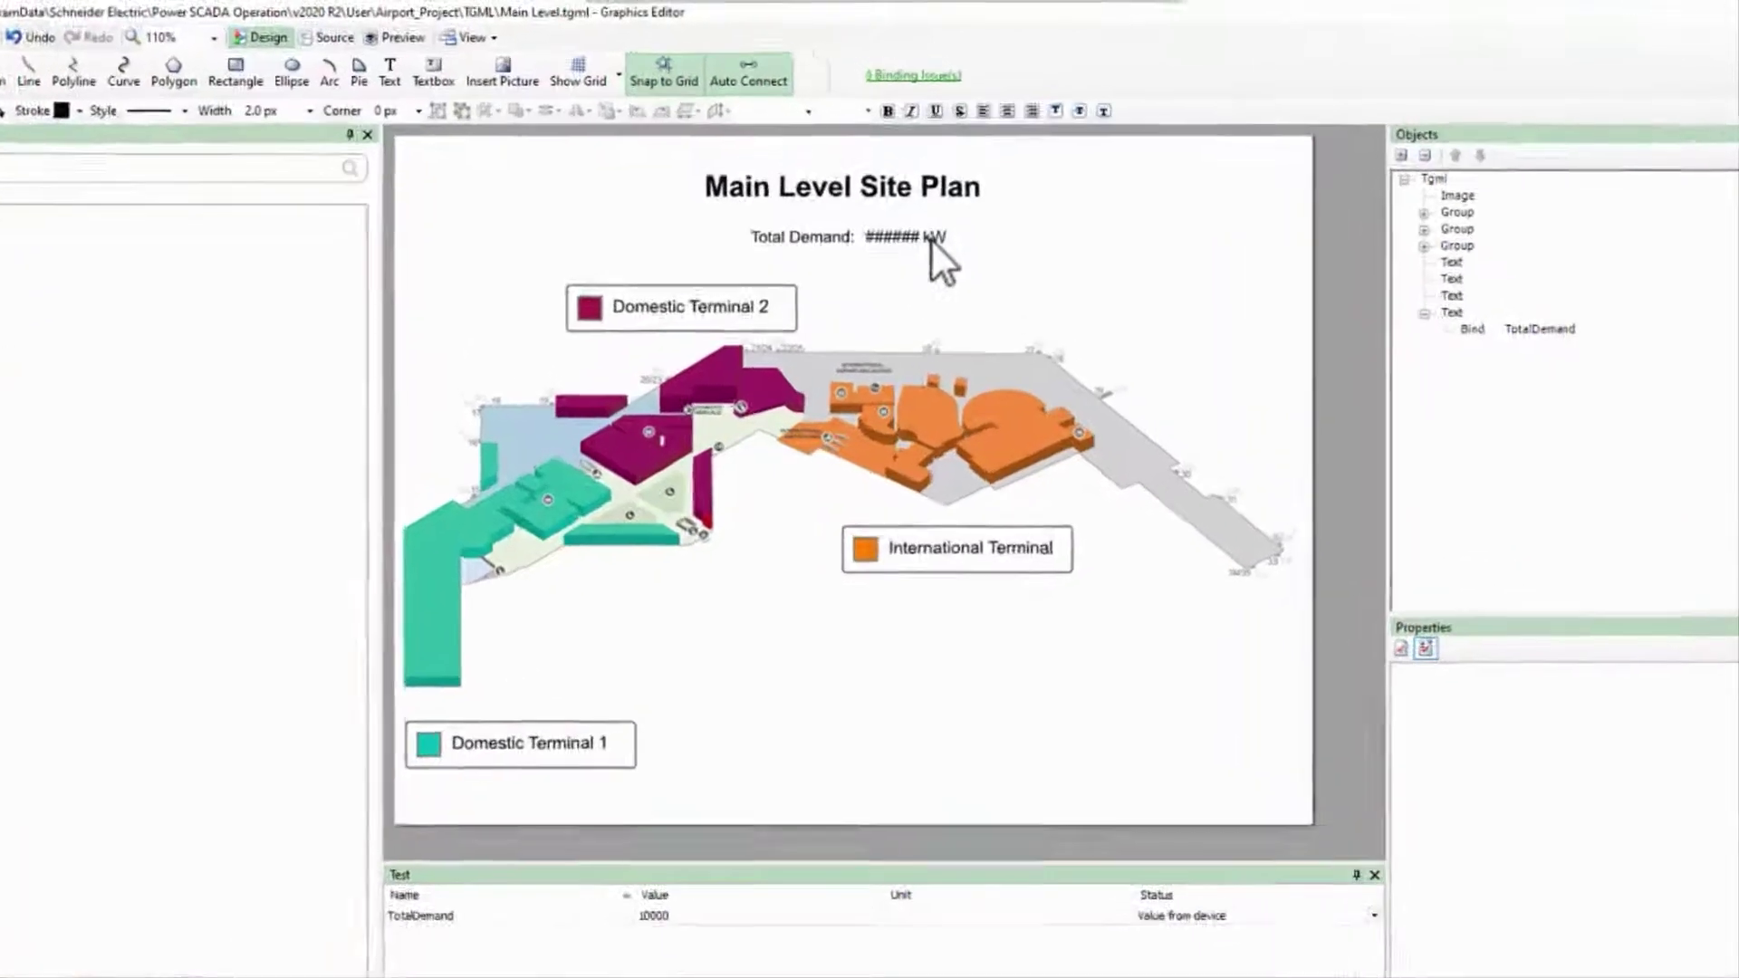
Replace the kW unit label after Total Demand with MW
left_click(910, 208)
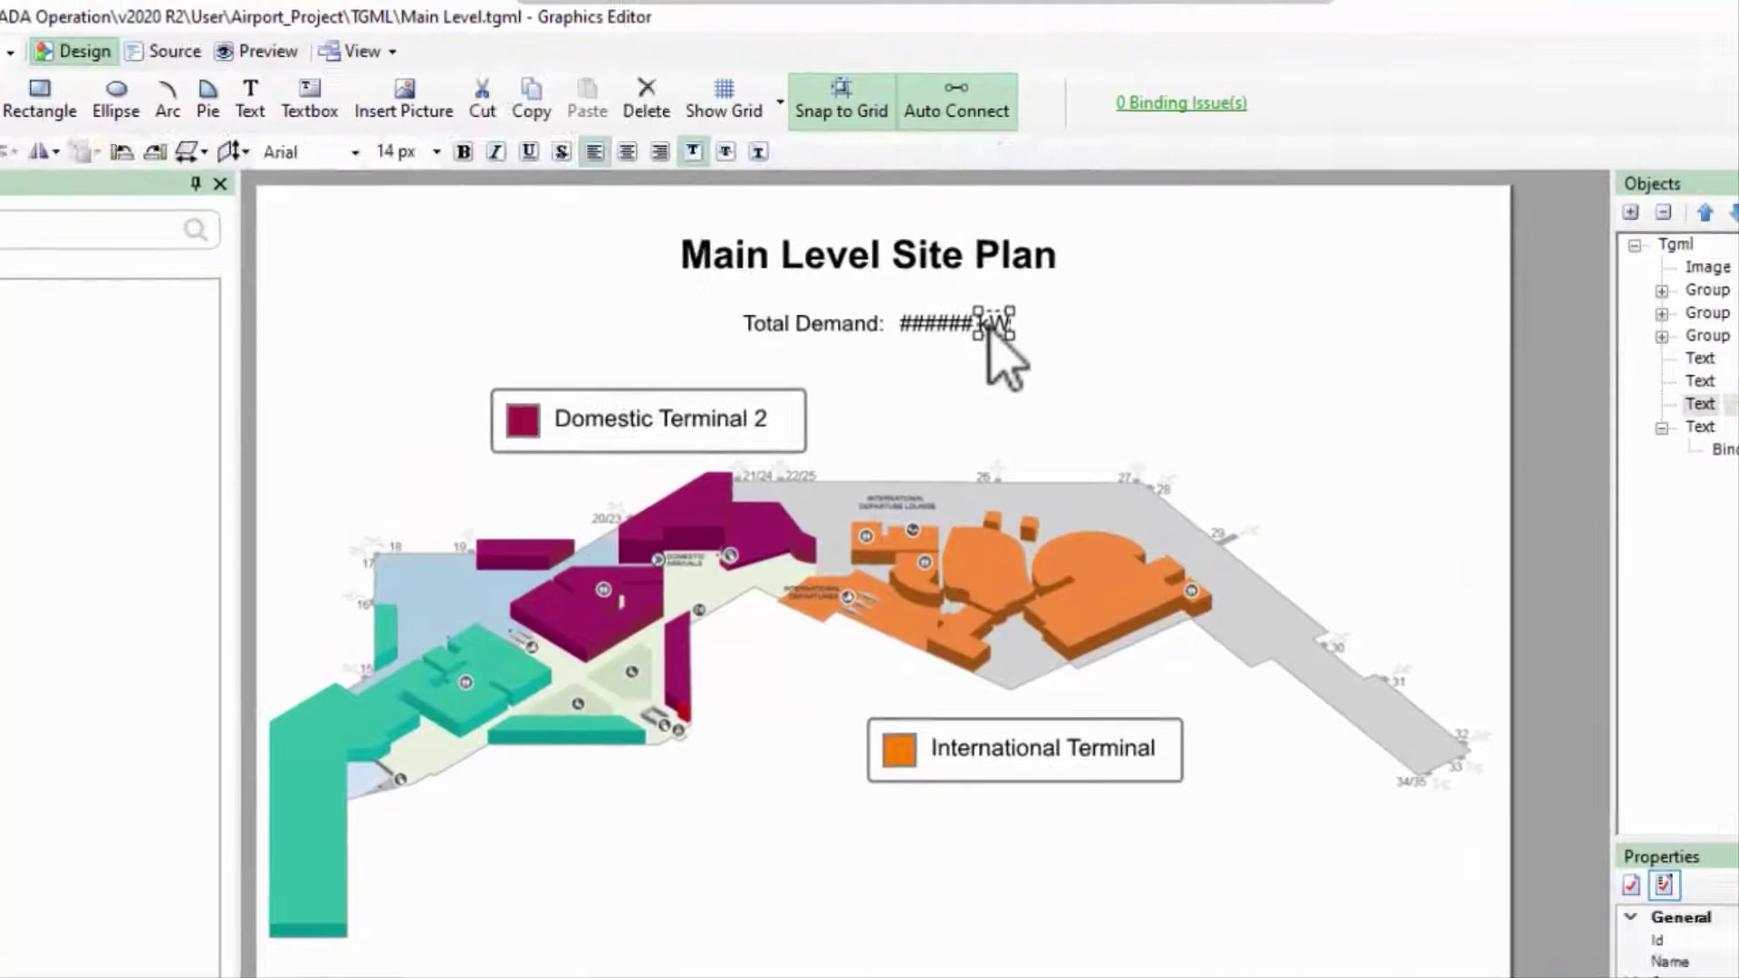
double_click(989, 326)
type("MW")
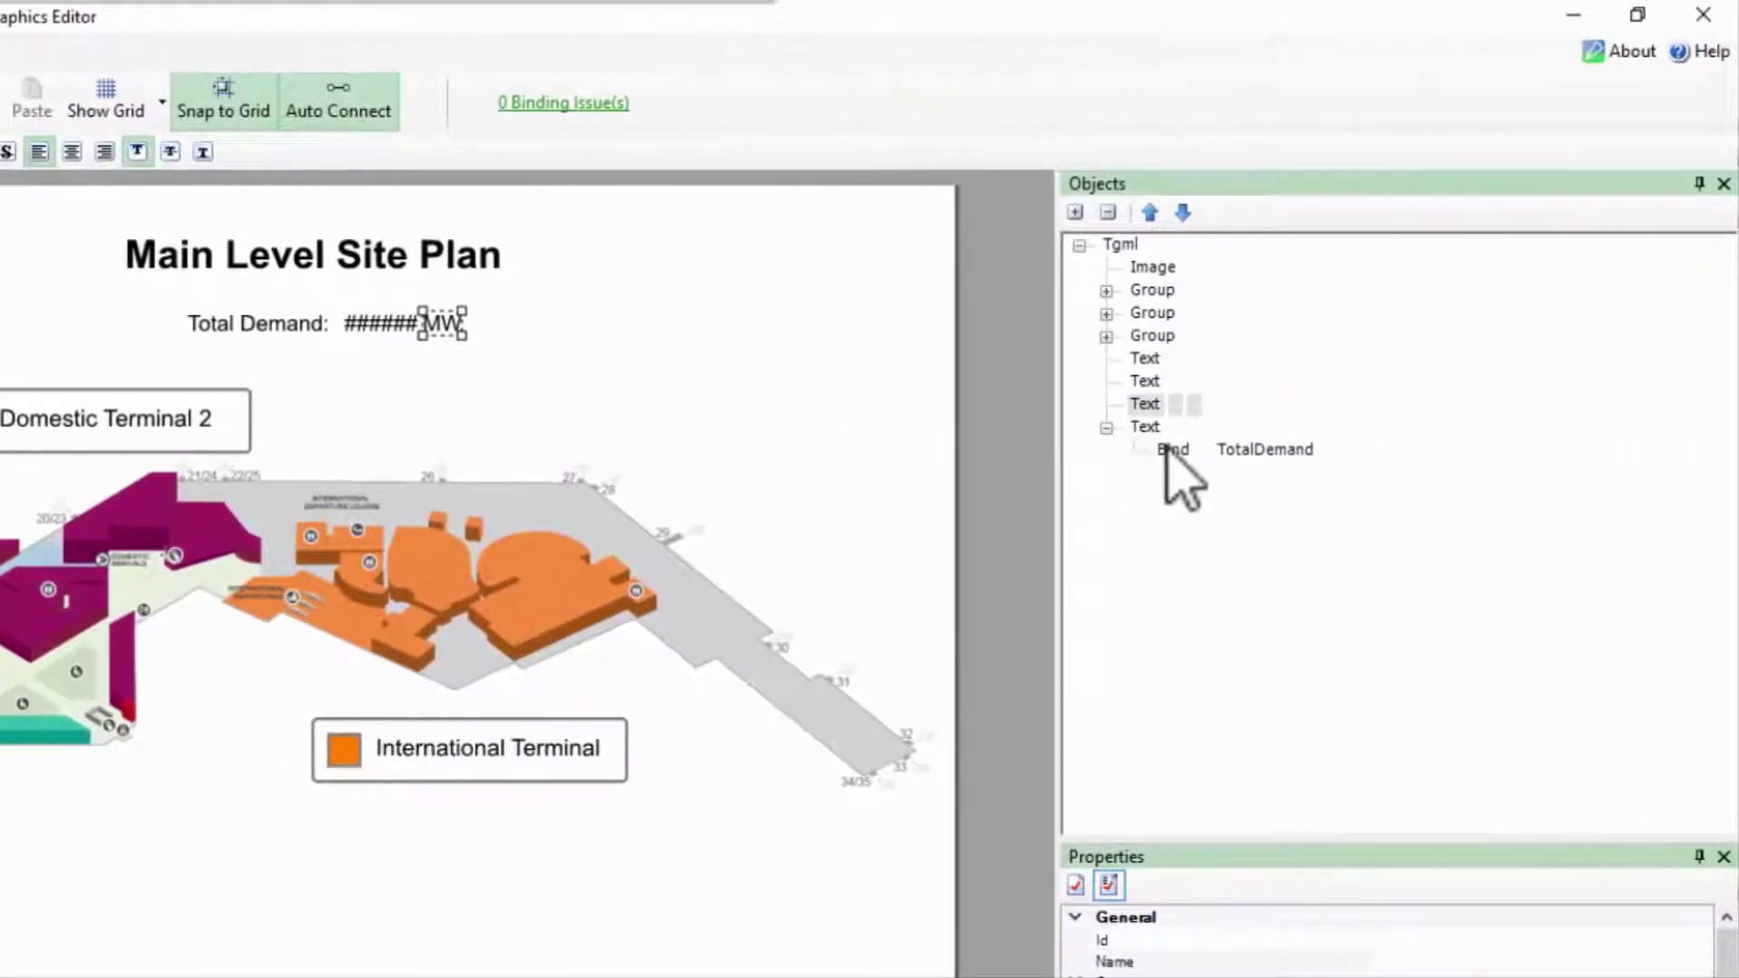
Add a New > ConvertRange conversion under the Bind TotalDemand node in the Objects panel
right_click(1167, 449)
mouse_move(1223, 464)
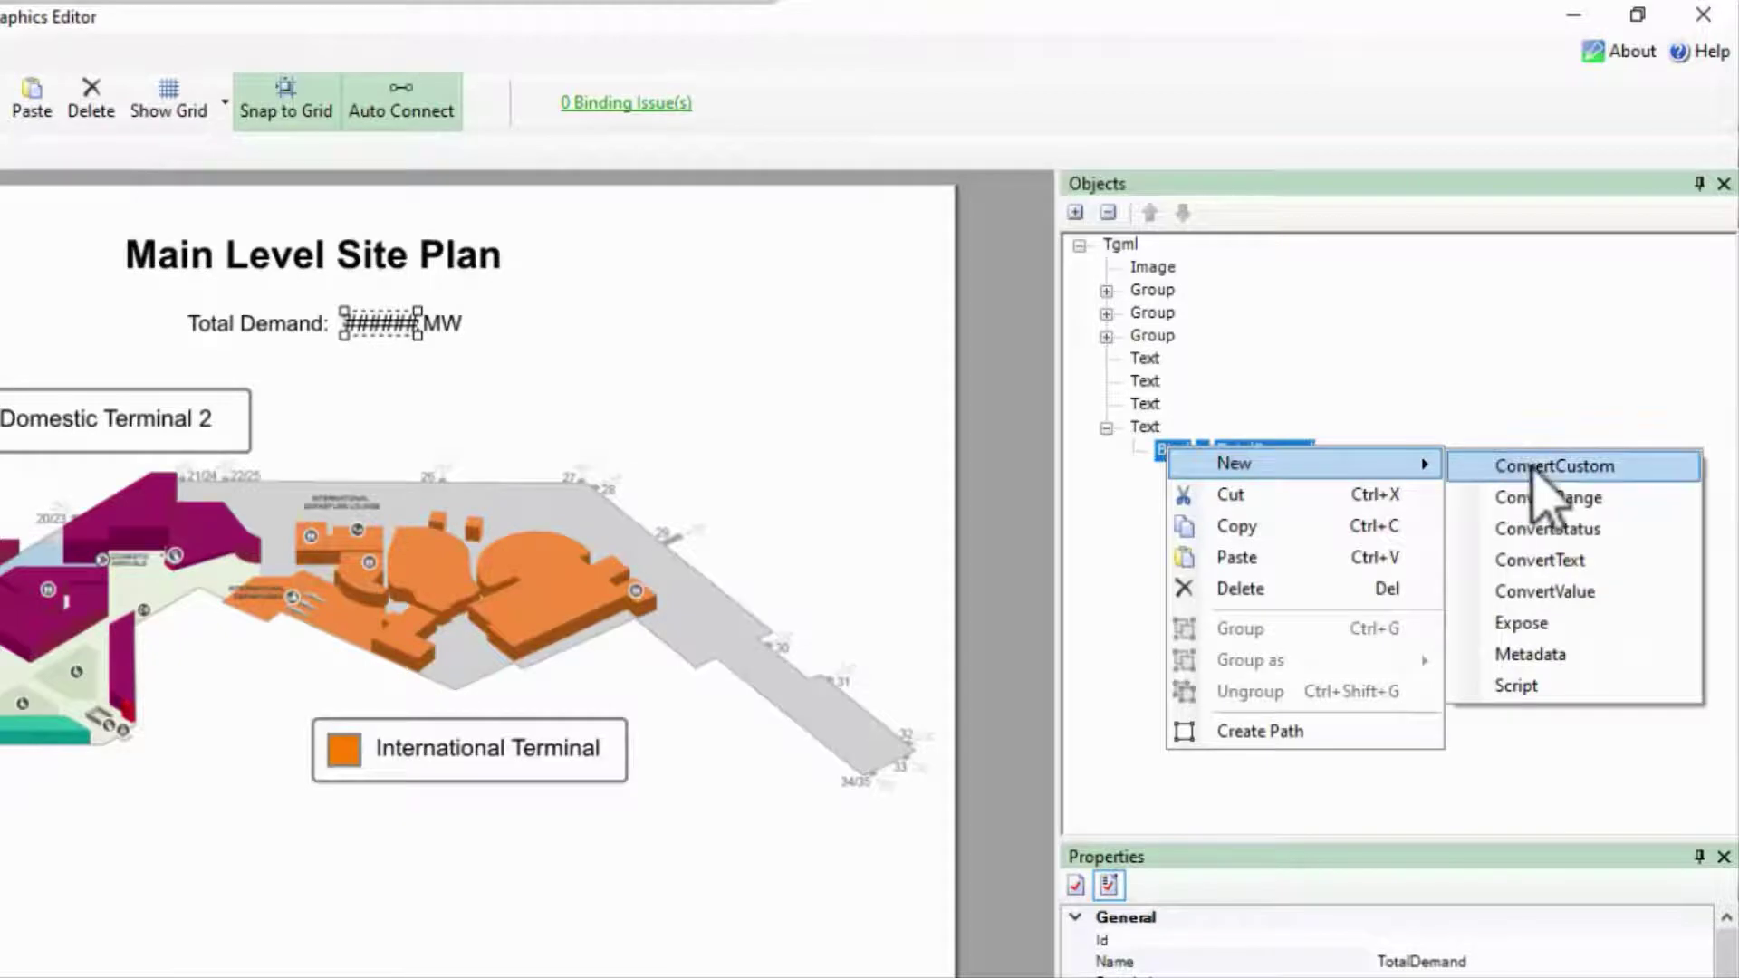
left_click(1539, 498)
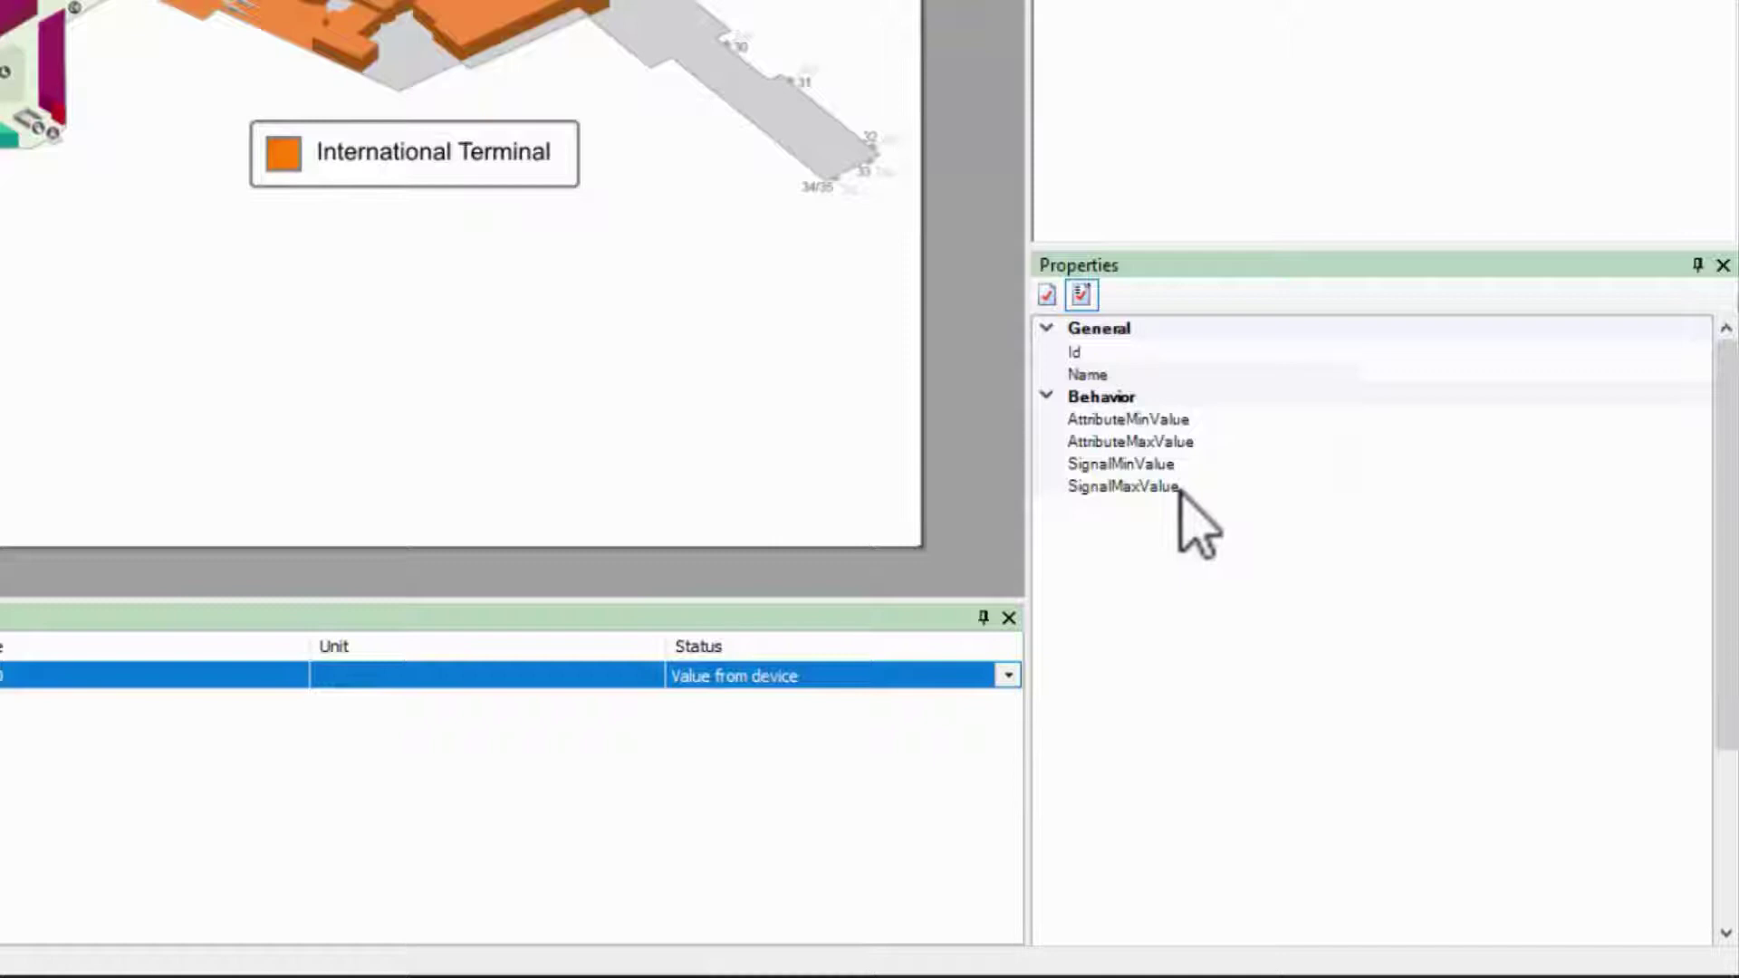
left_click(1433, 468)
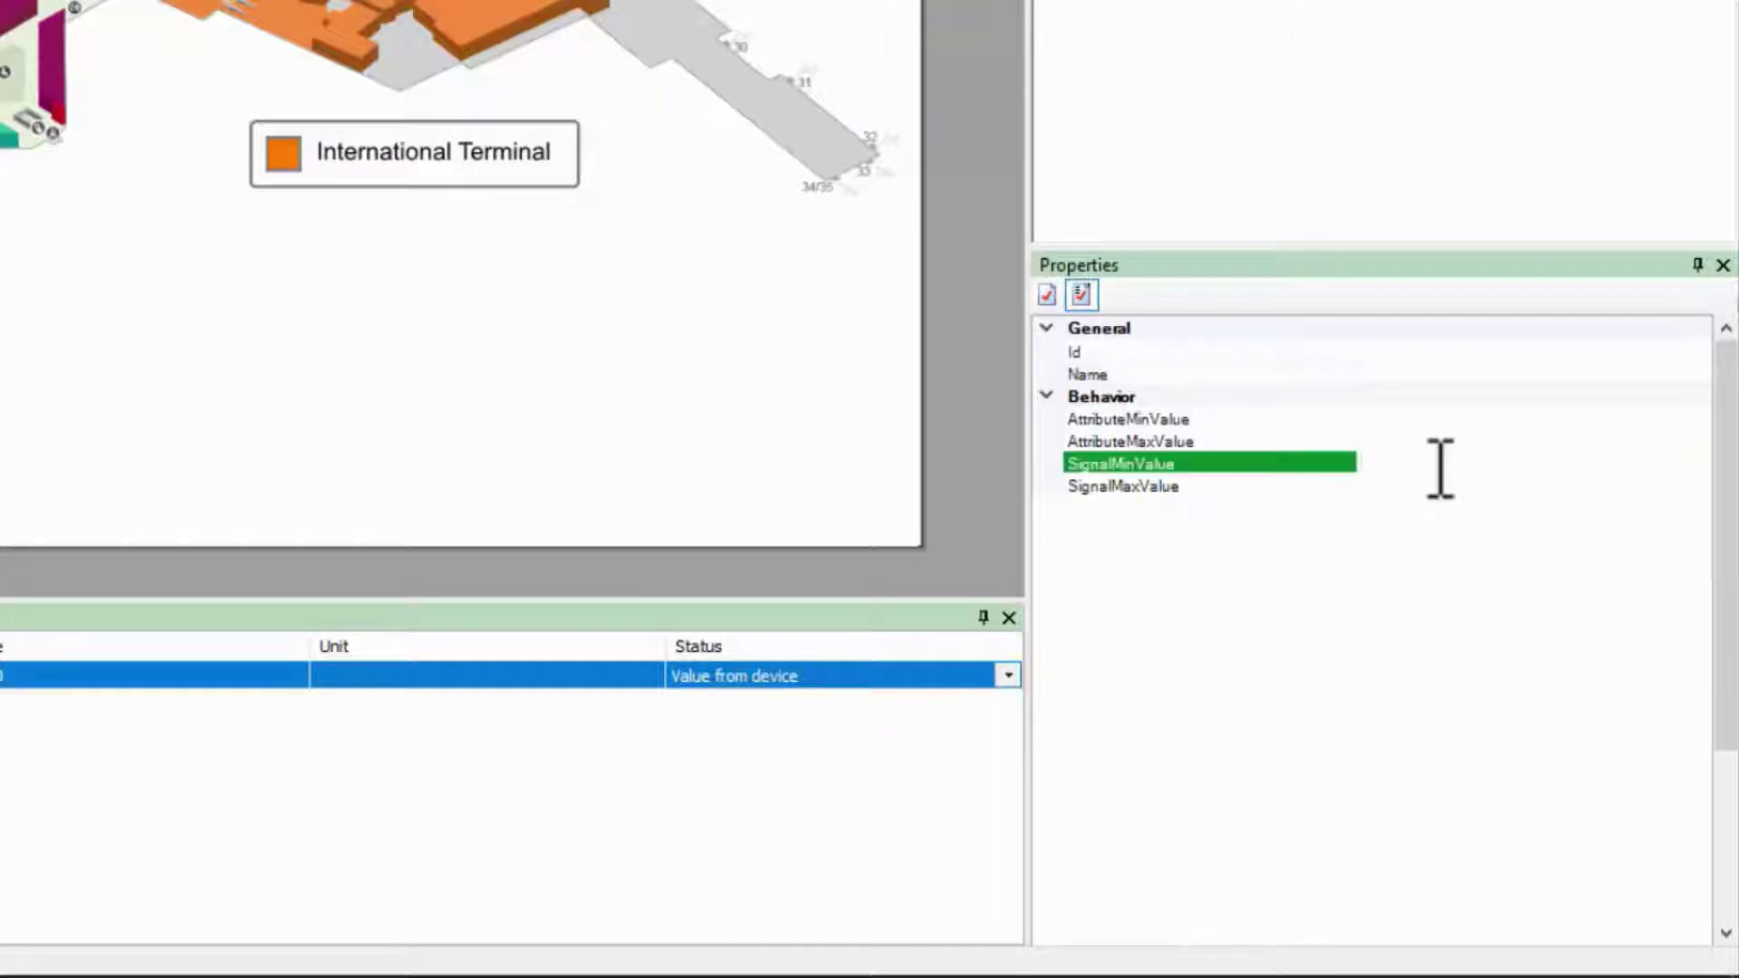
type("0")
left_click(1437, 489)
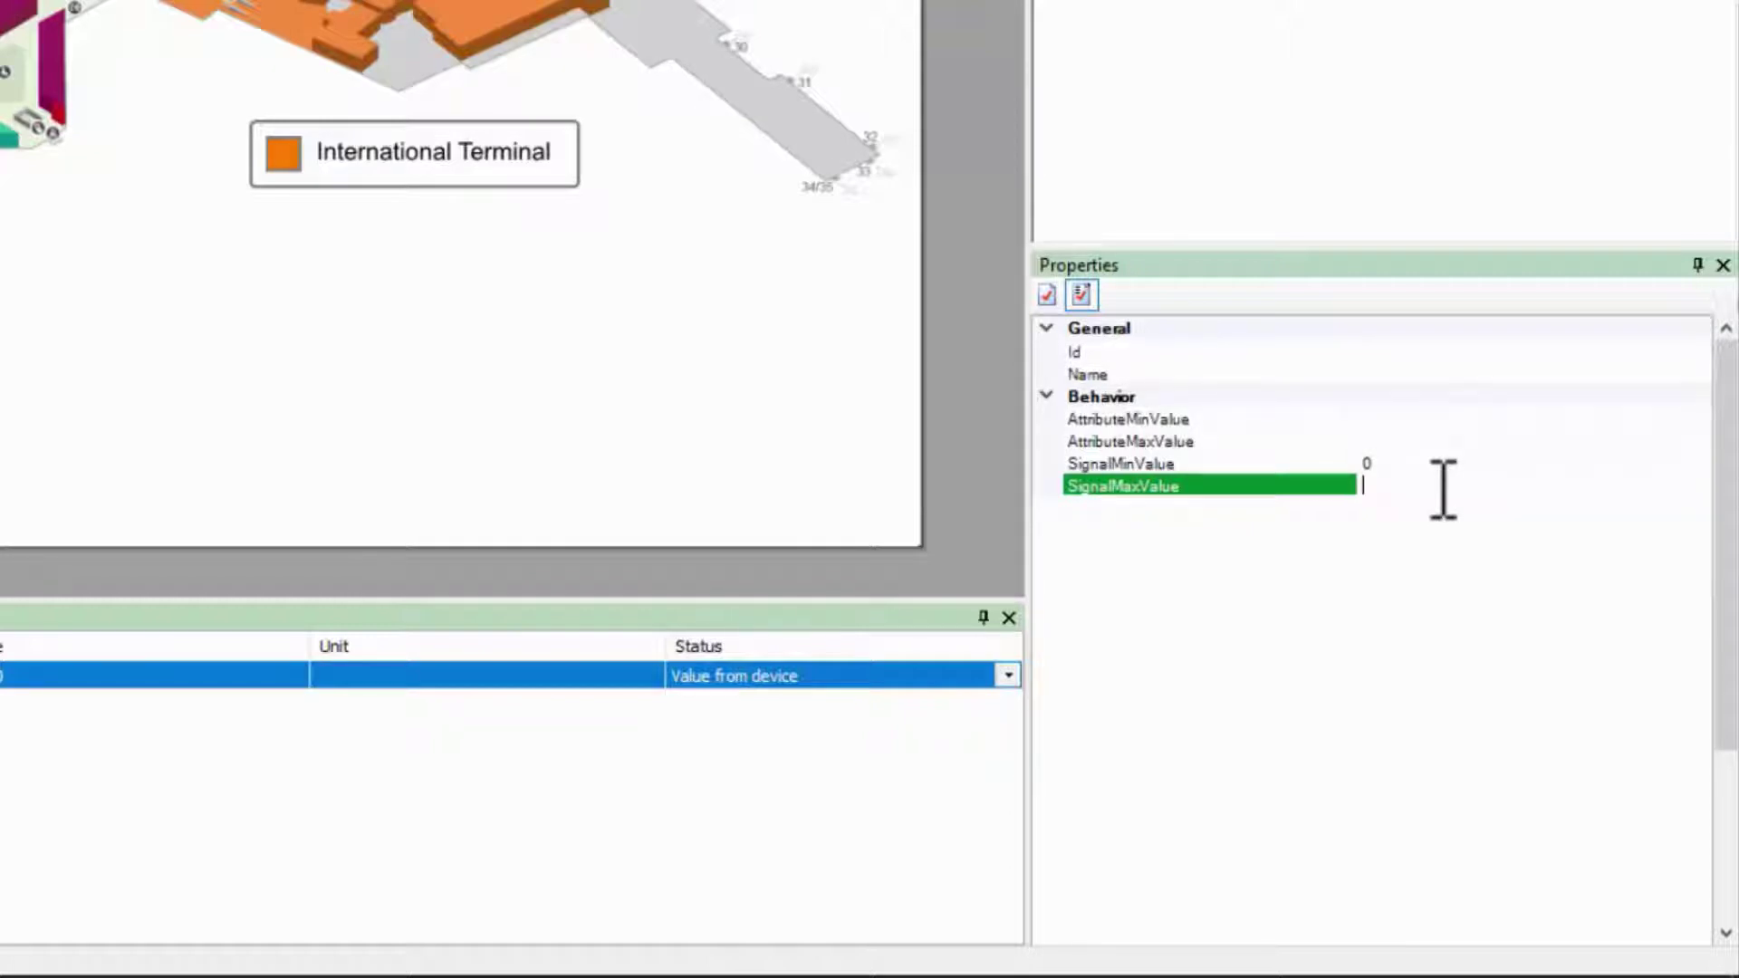
right_click(1443, 489)
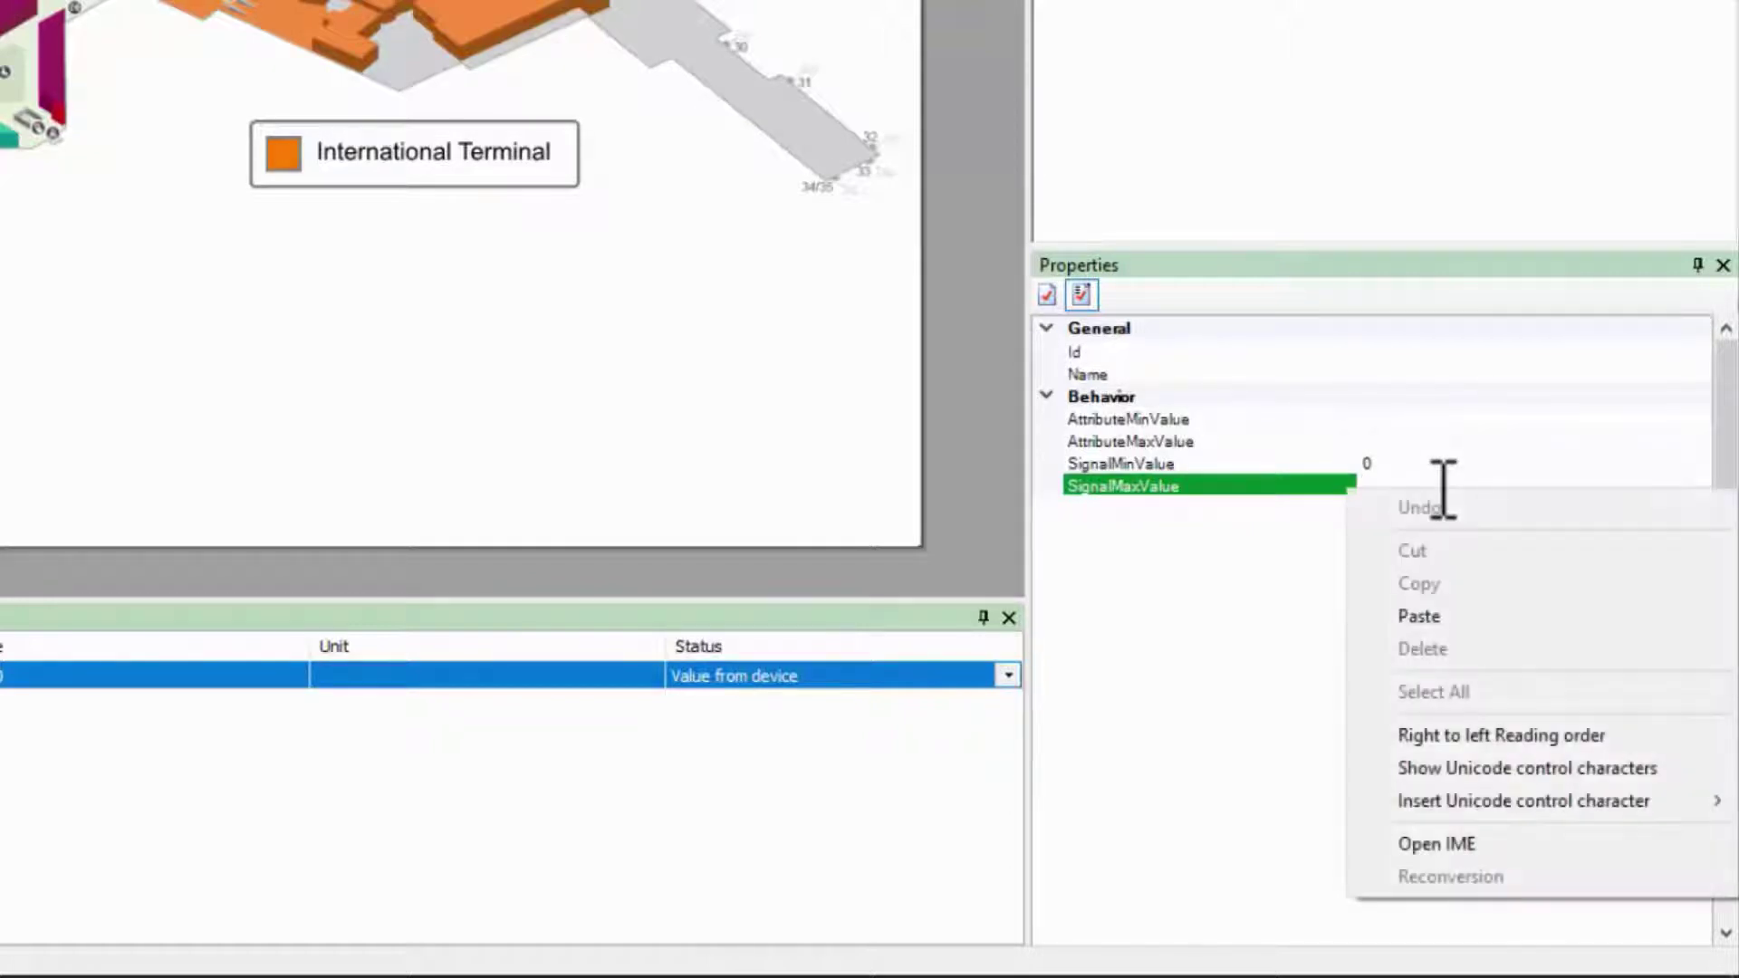
left_click(1476, 616)
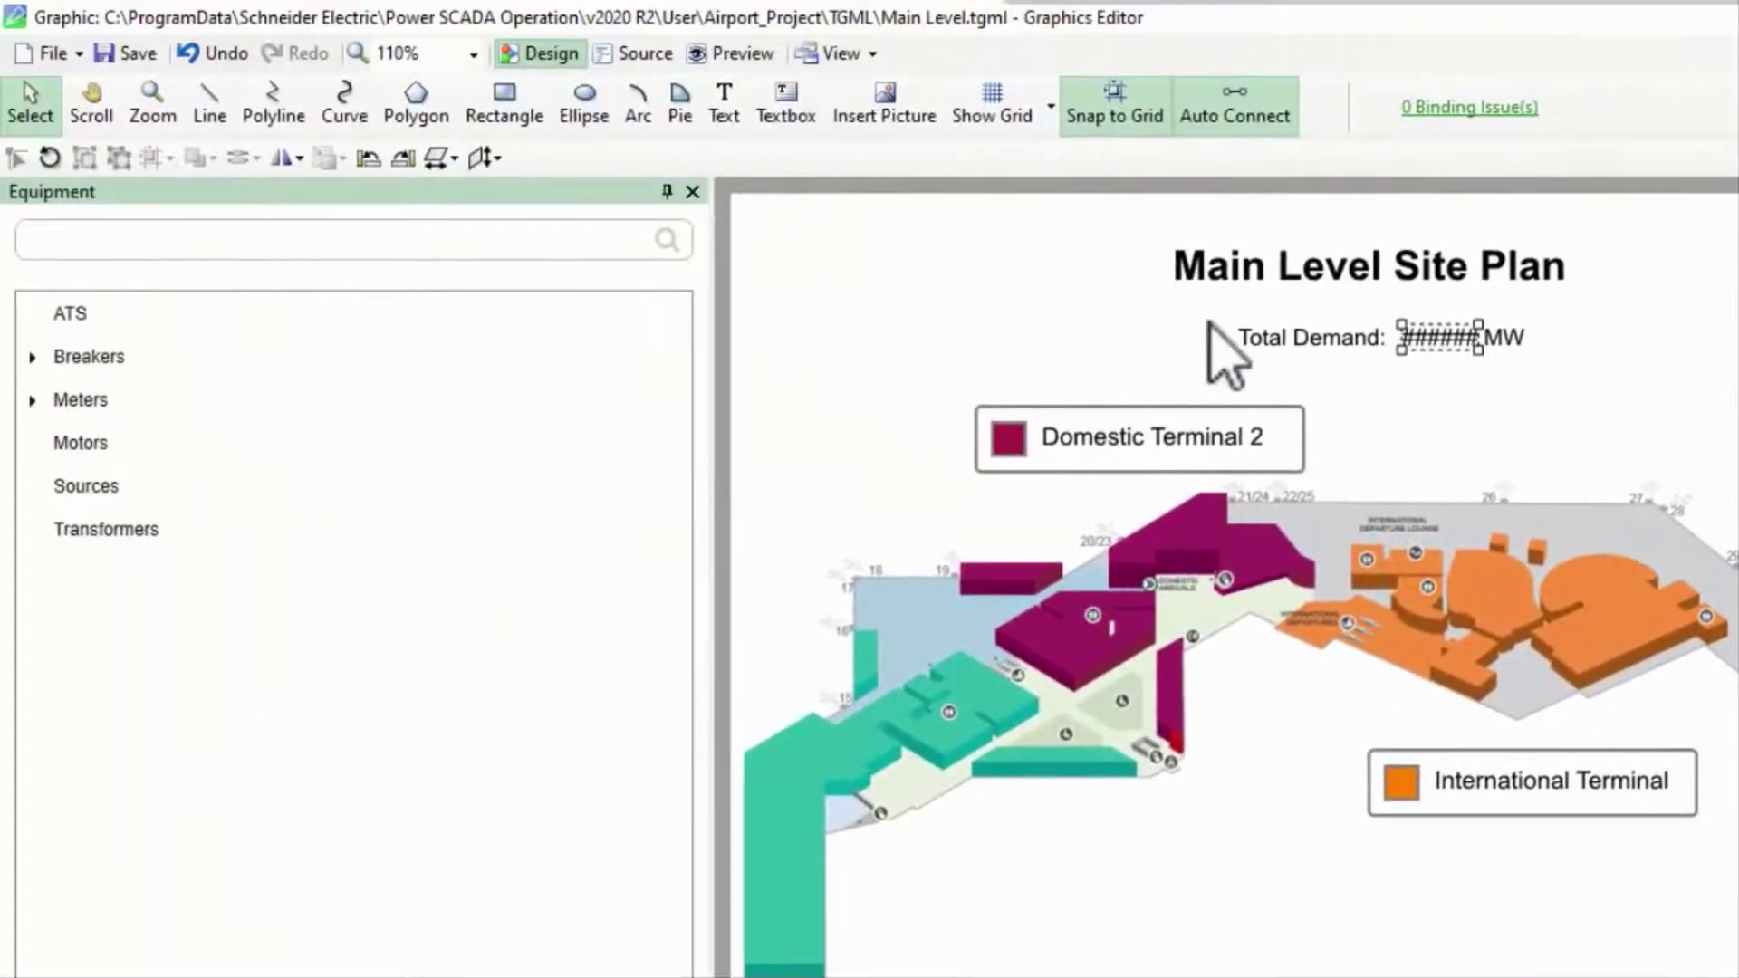
Preview the site plan, with Total Demand at 0.0 MW, then reselect the ConvertRange node
left_click(755, 54)
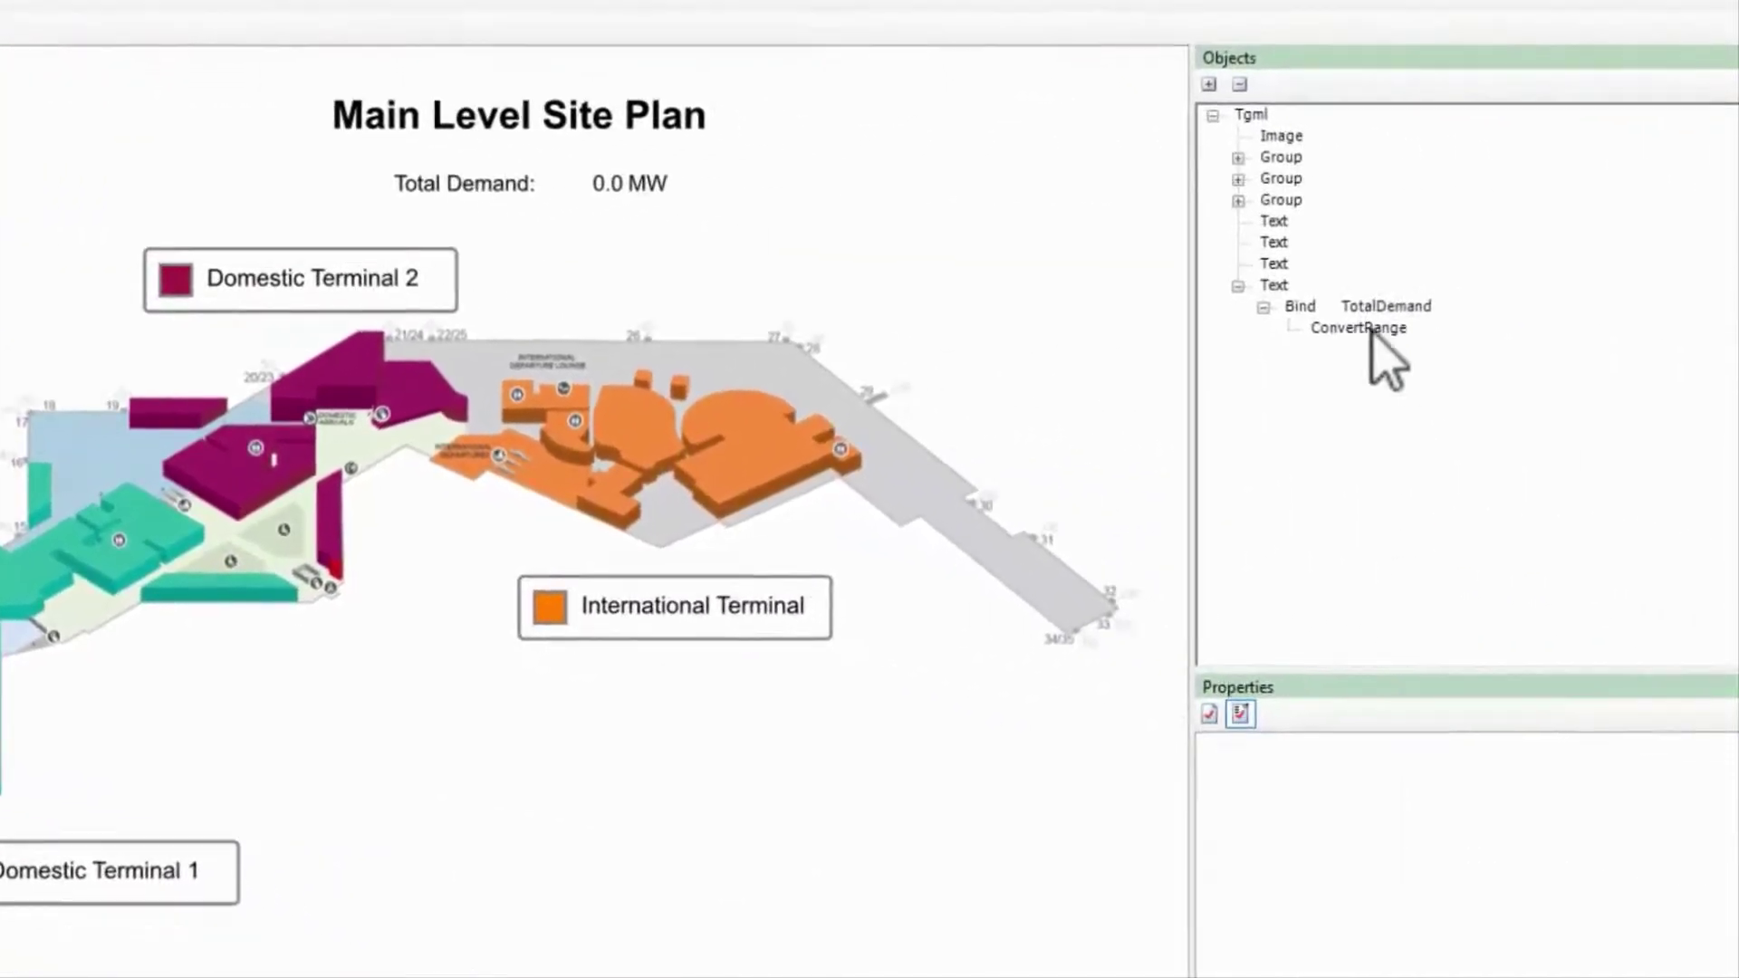
left_click(1359, 328)
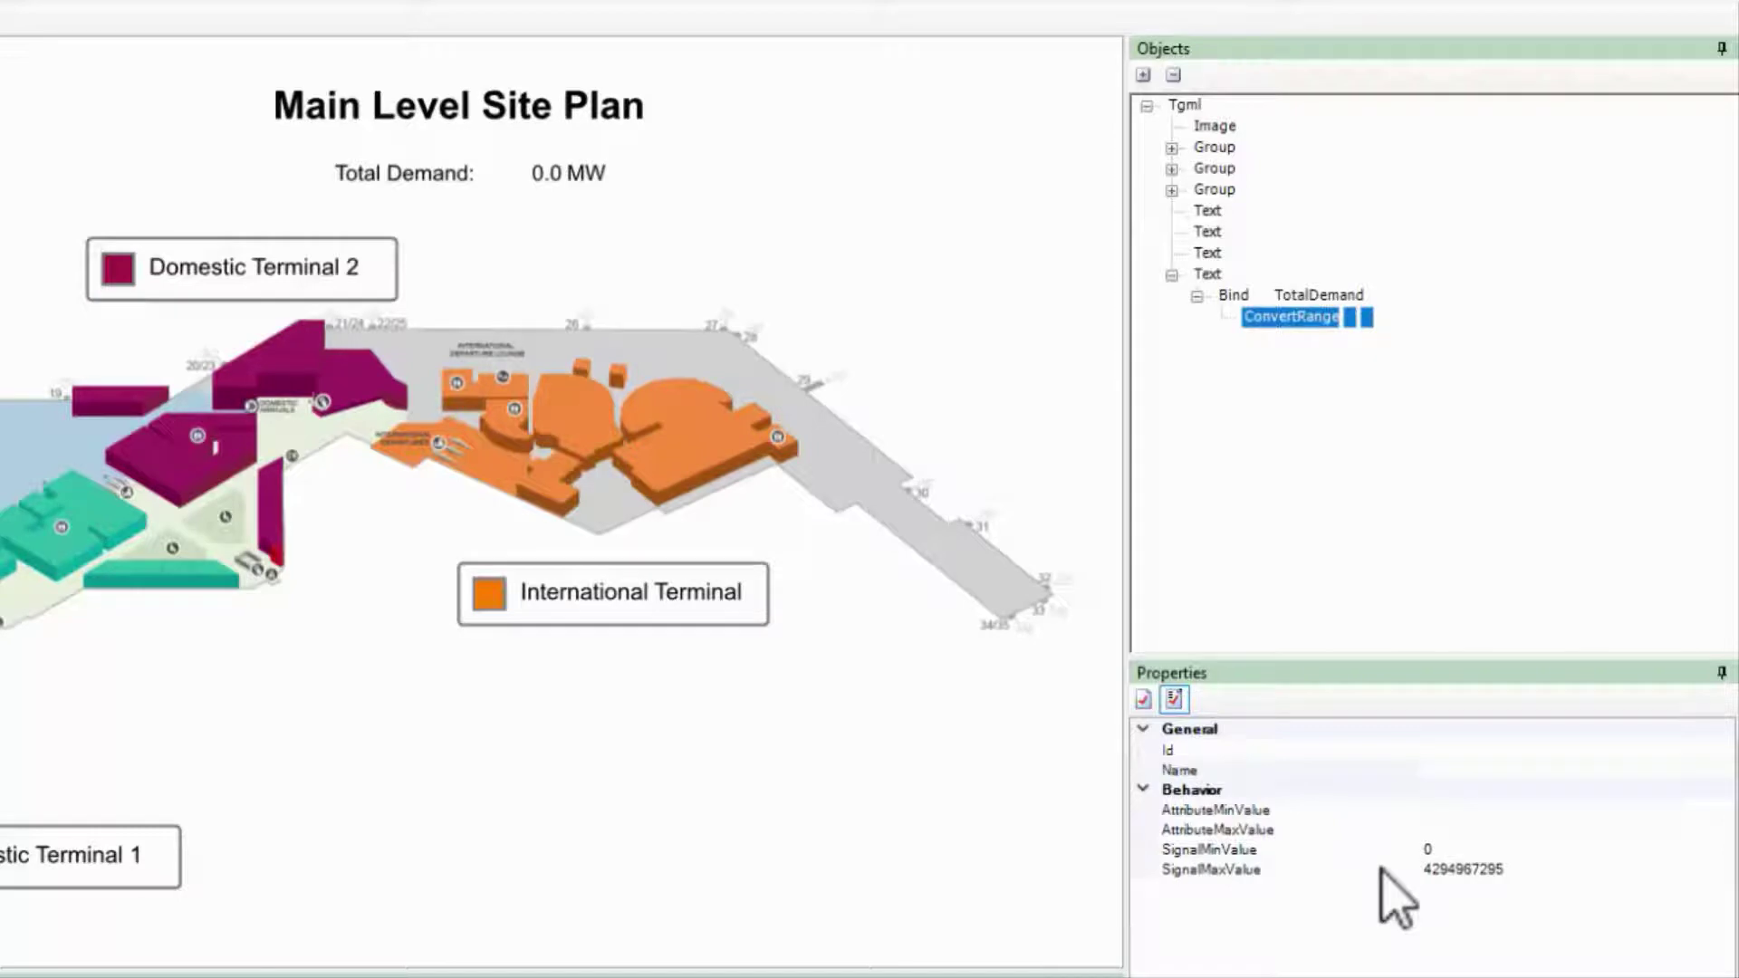
Set AttributeMinValue to 0 and AttributeMaxValue to 4294967.295
left_click(1486, 810)
type("0")
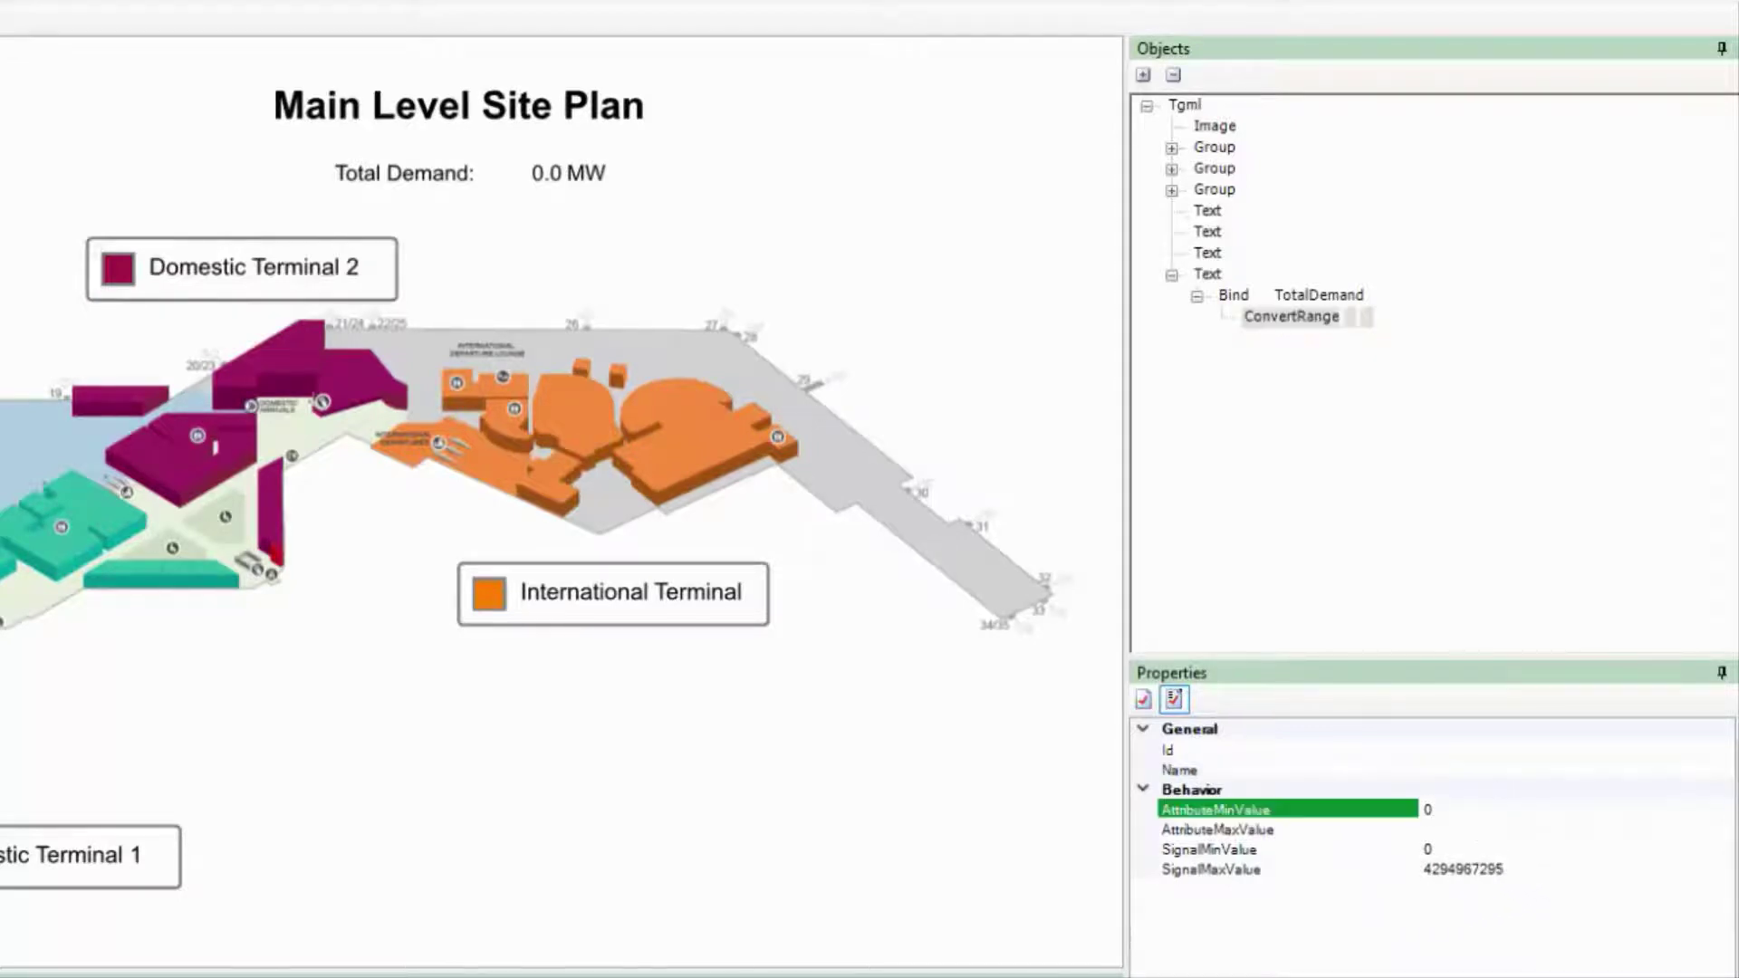
left_click(1471, 828)
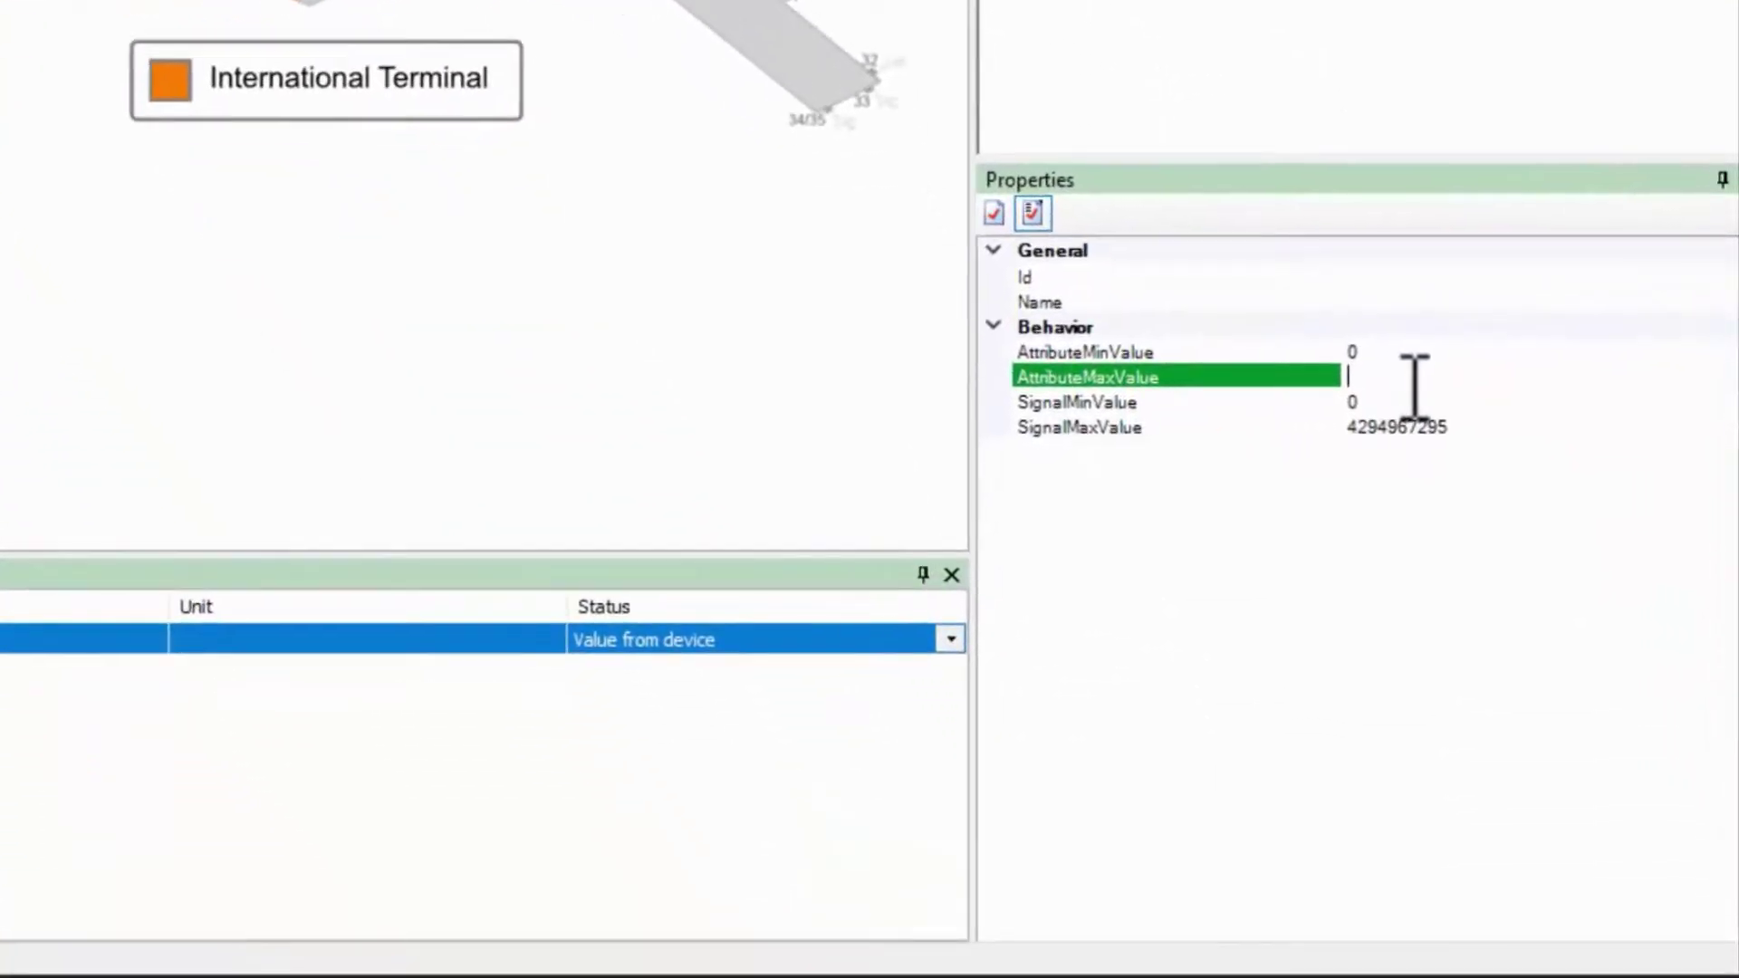
right_click(1349, 379)
left_click(1401, 529)
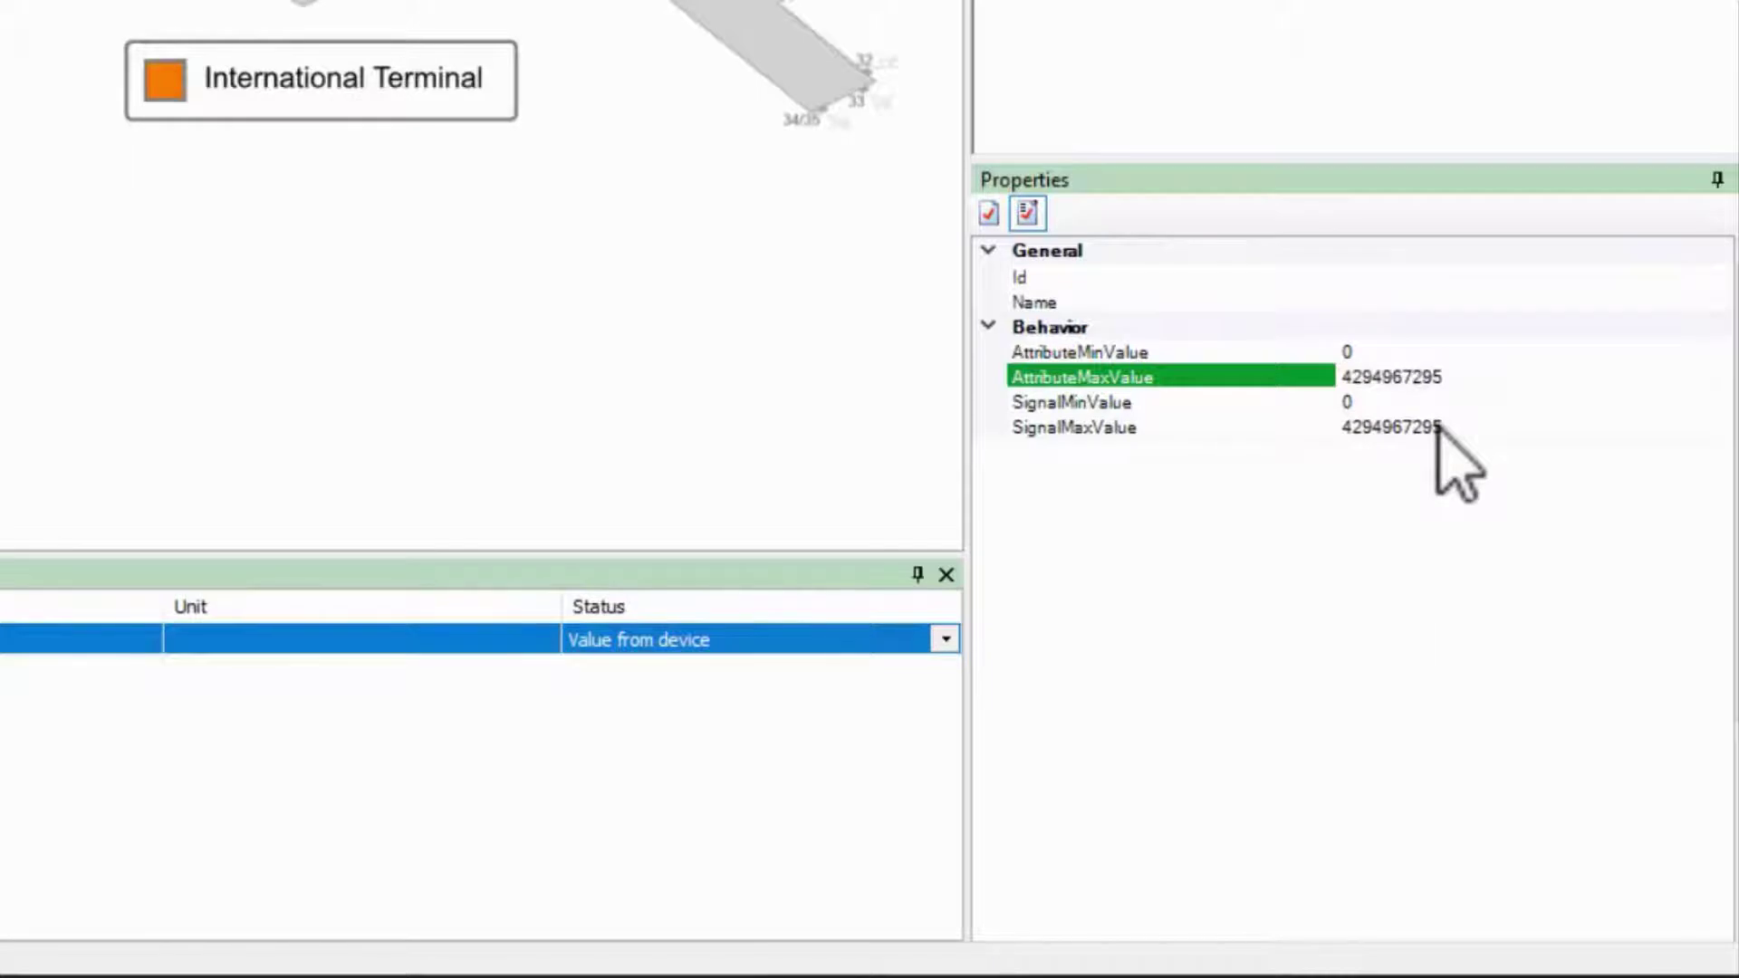
type(".0 MW")
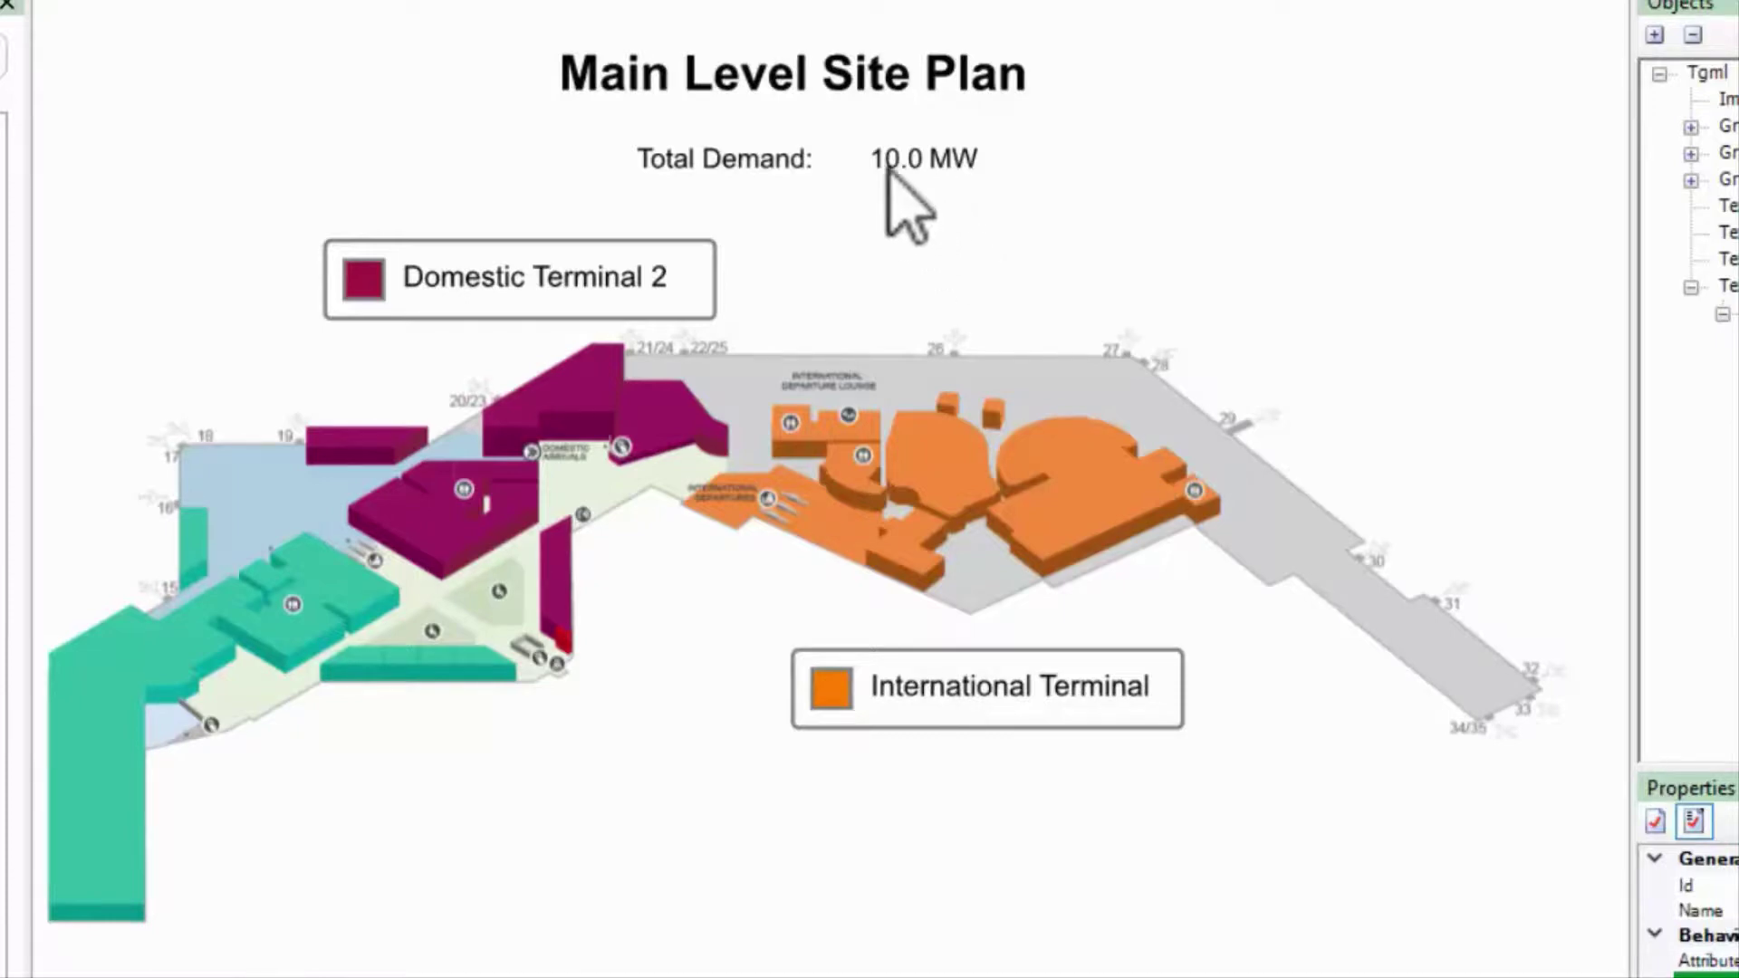
Leave preview and place a new text right of MW, binding its Content
key("ctrl+minus")
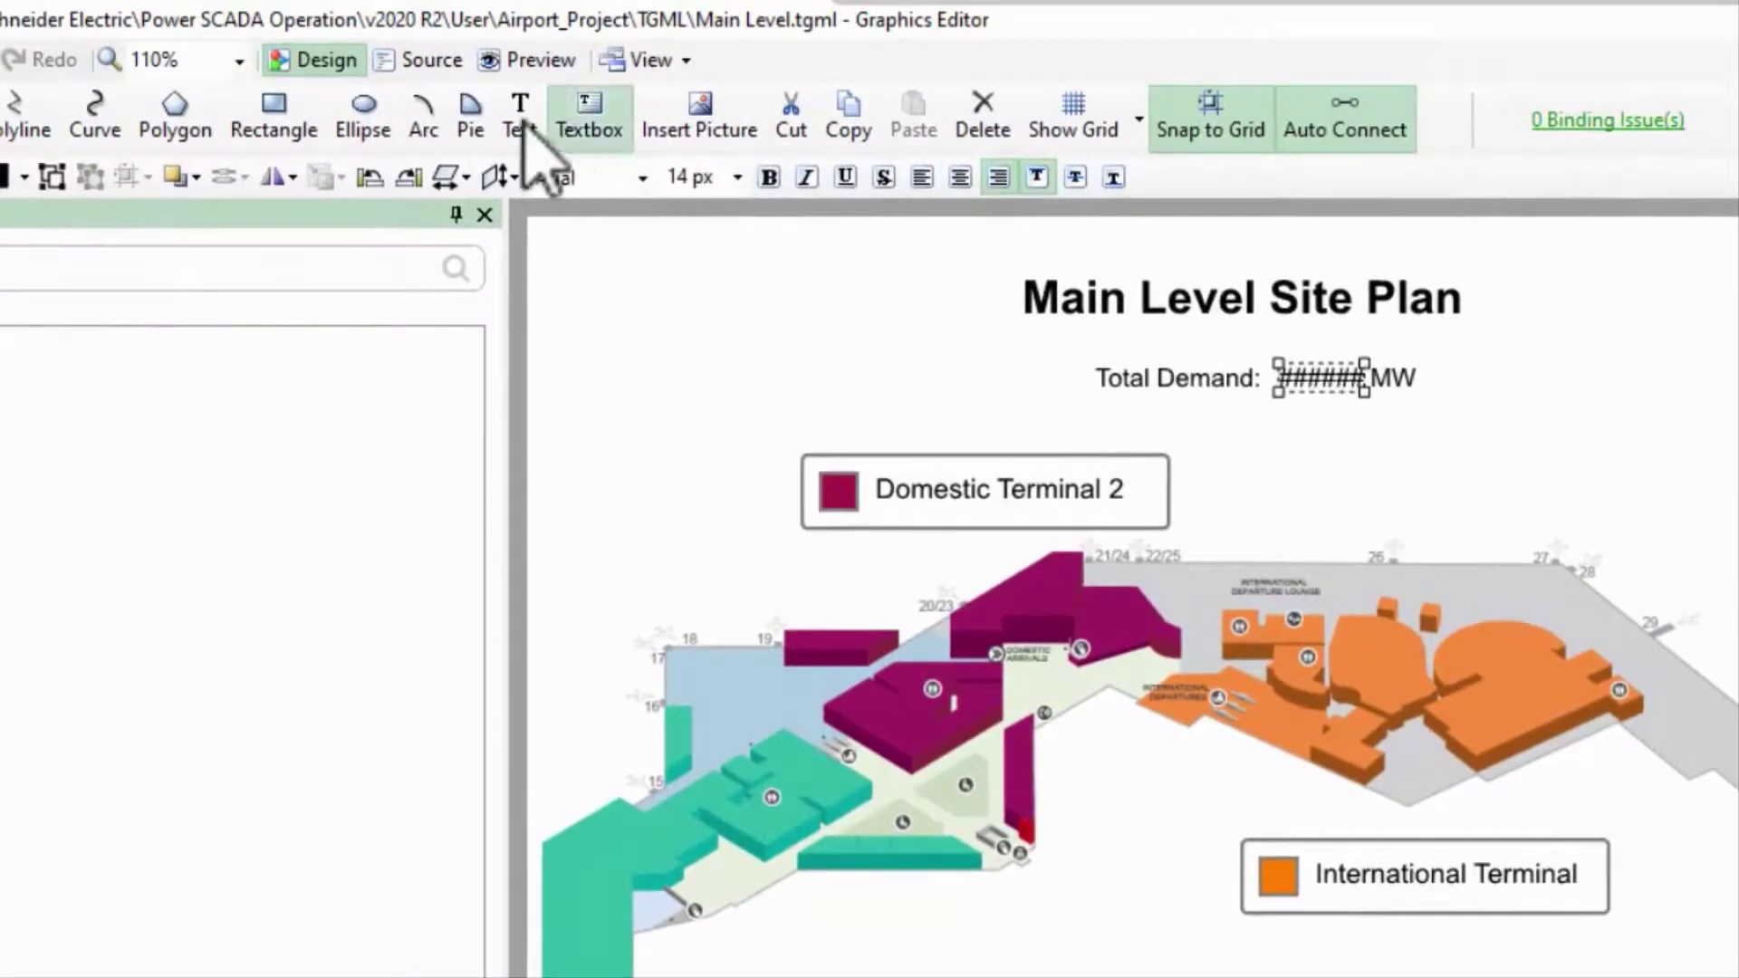
left_click(516, 117)
left_click(1447, 304)
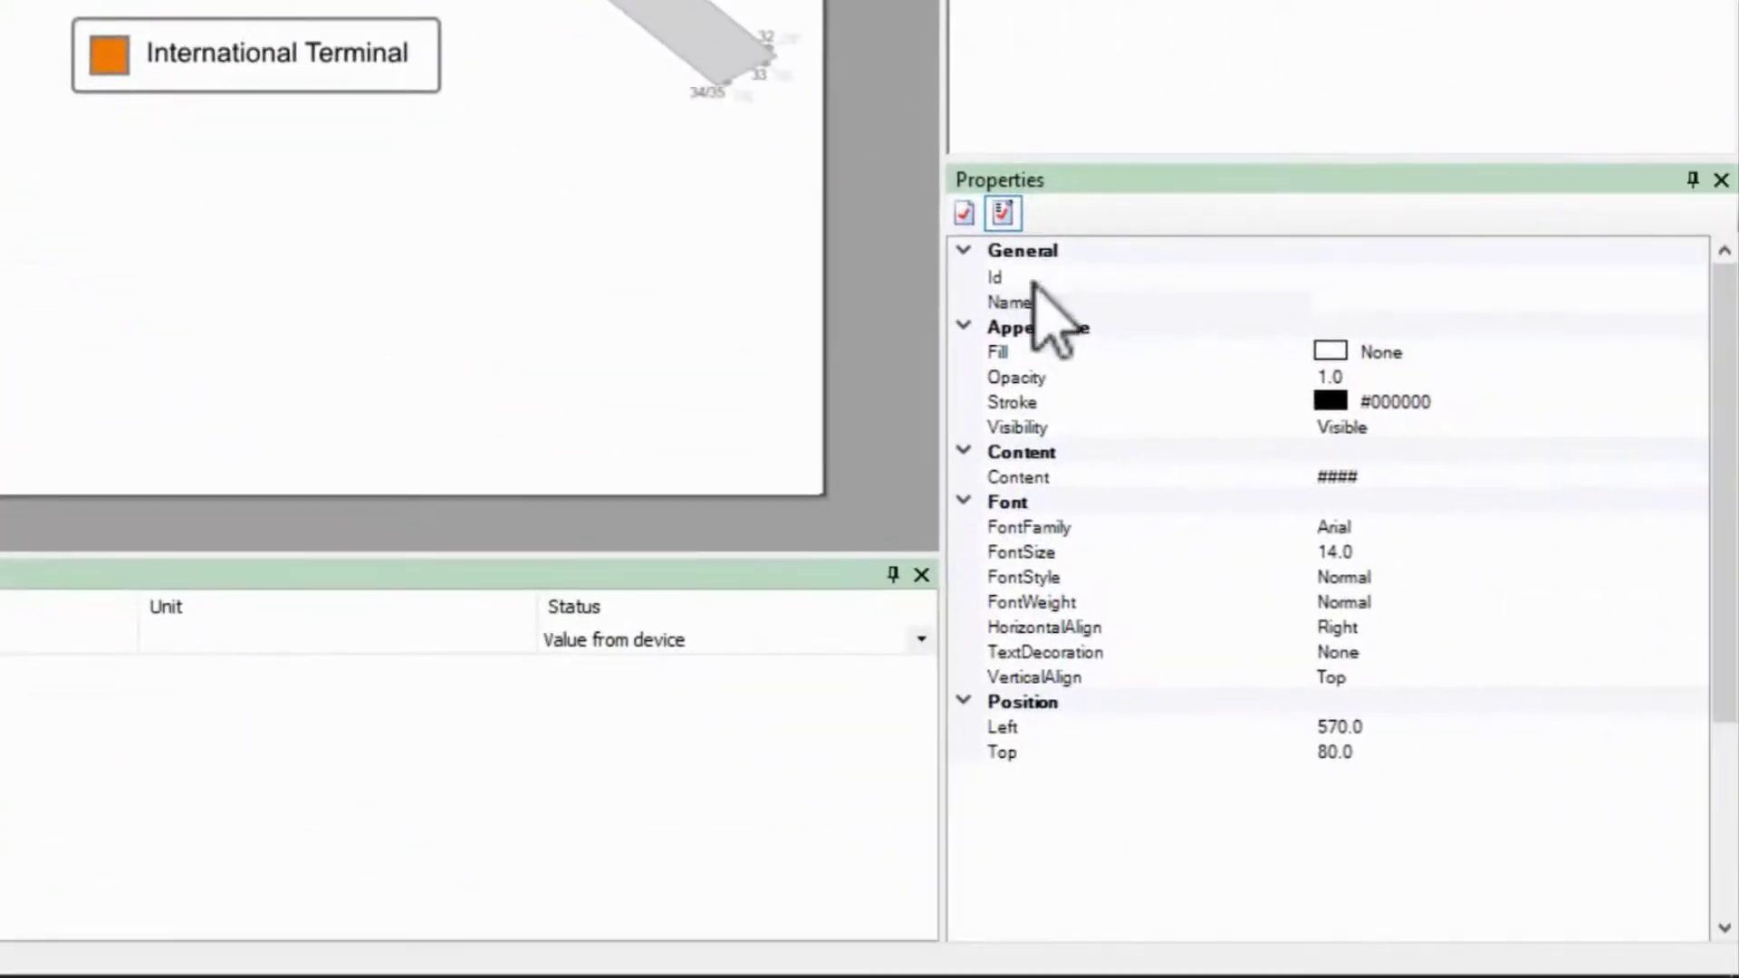
right_click(1072, 478)
left_click(1148, 573)
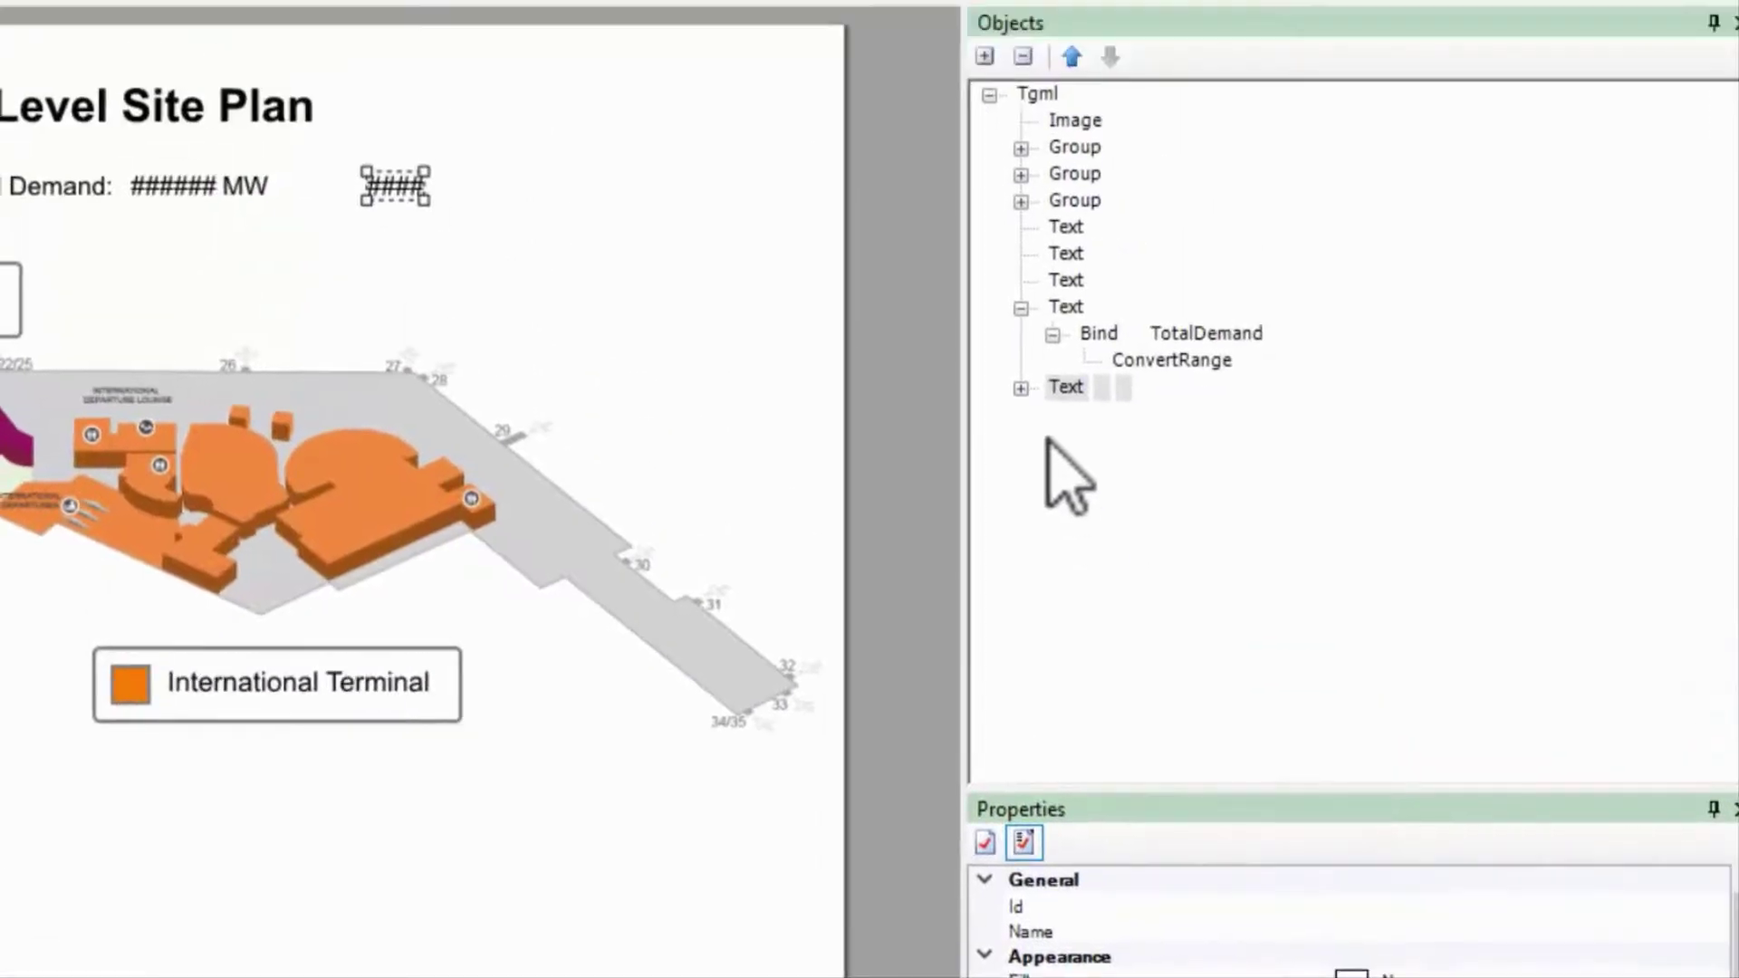
Add a ConvertRange conversion under the new text's ContentBinding
left_click(1020, 387)
left_click(1114, 415)
right_click(1115, 425)
mouse_move(1354, 451)
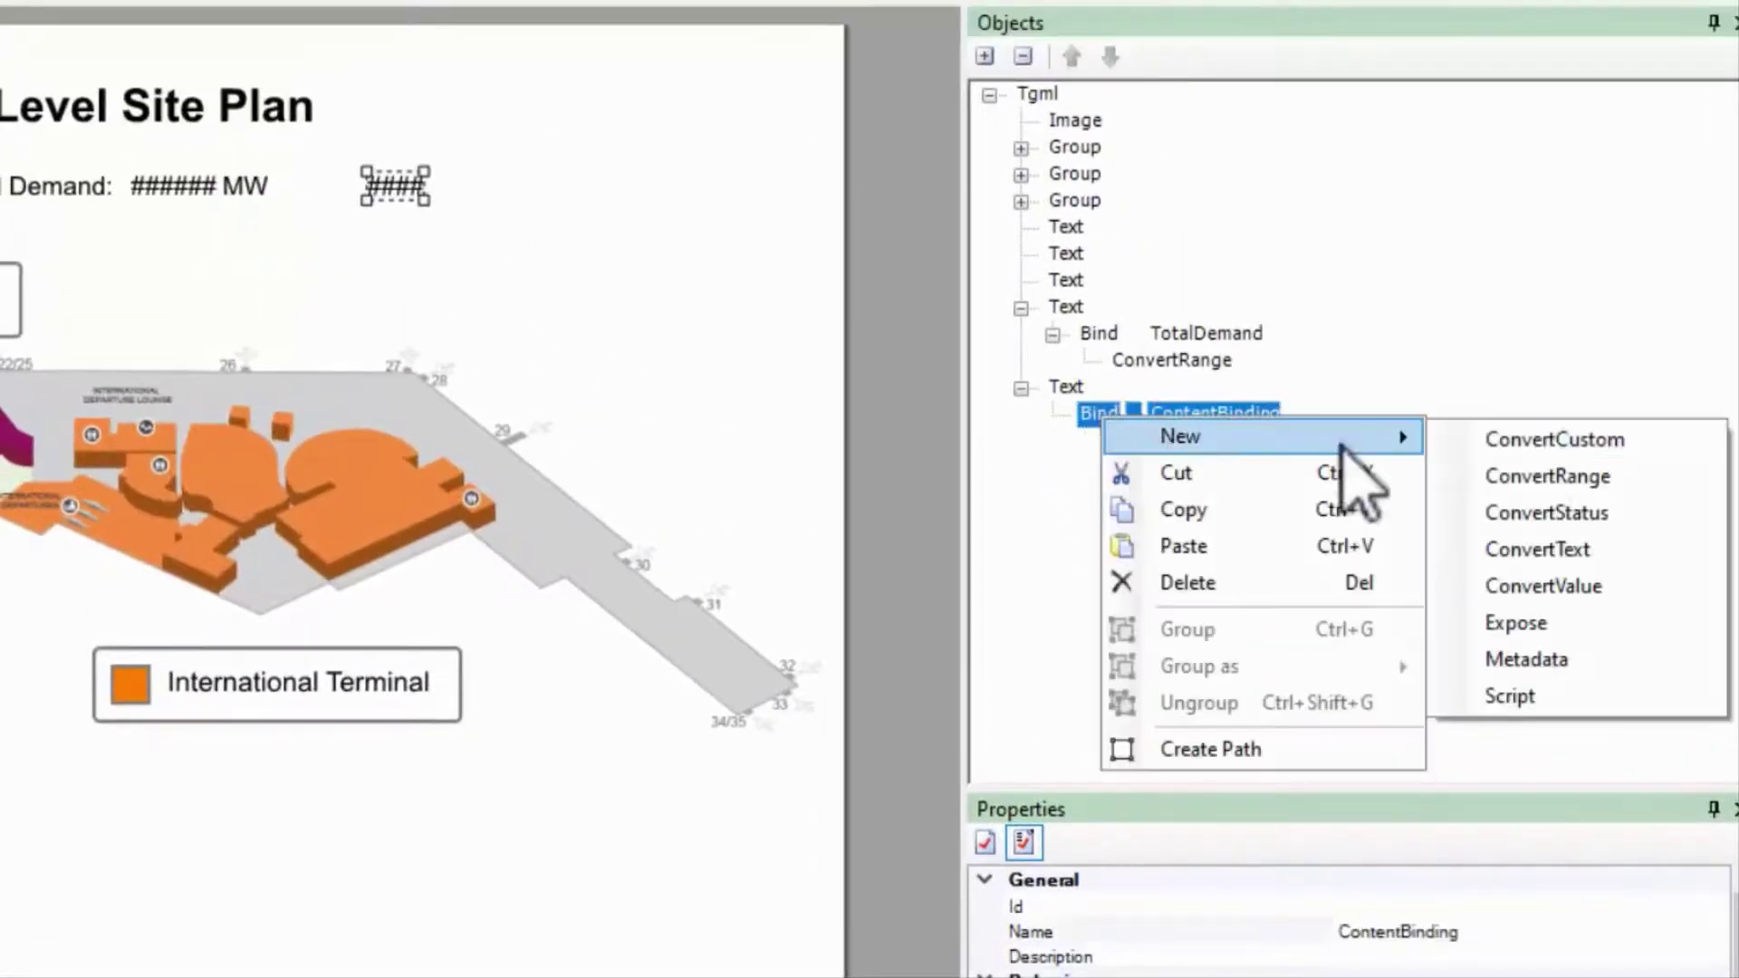
left_click(1580, 530)
Set signal range 32–212 and attribute range 0–100, then preview both values
left_click(1401, 354)
left_click(1412, 377)
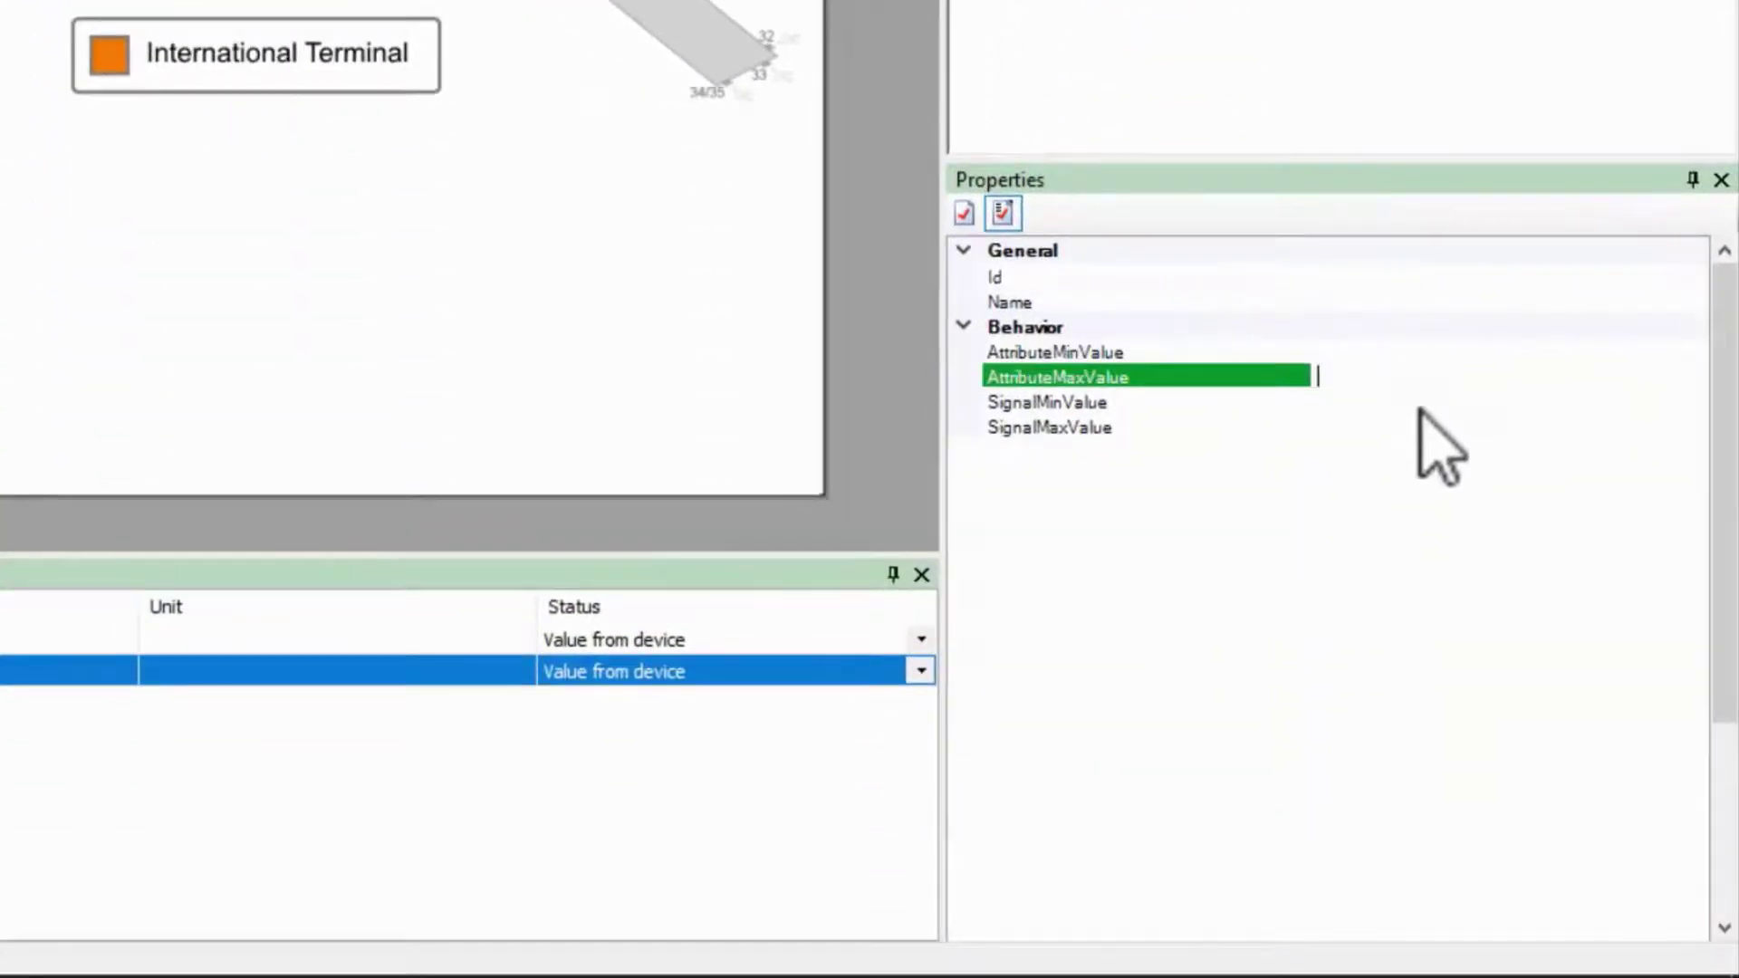
left_click(1428, 402)
type("32")
left_click(1403, 426)
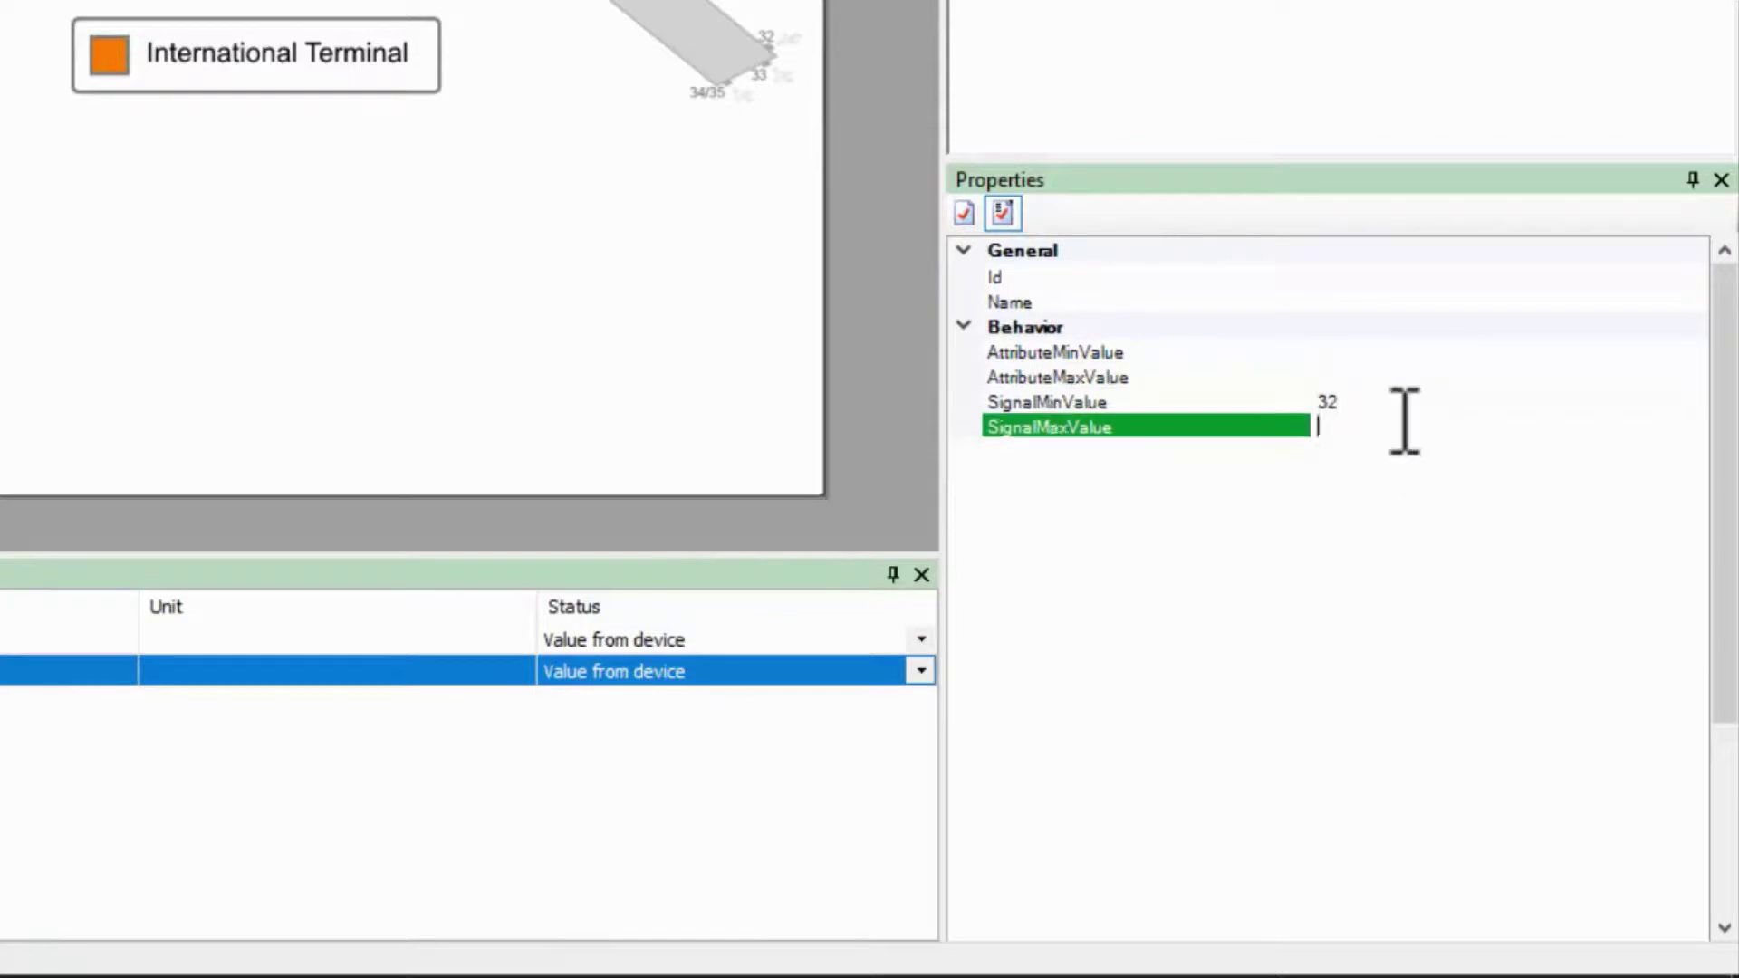
type("212")
left_click(1361, 350)
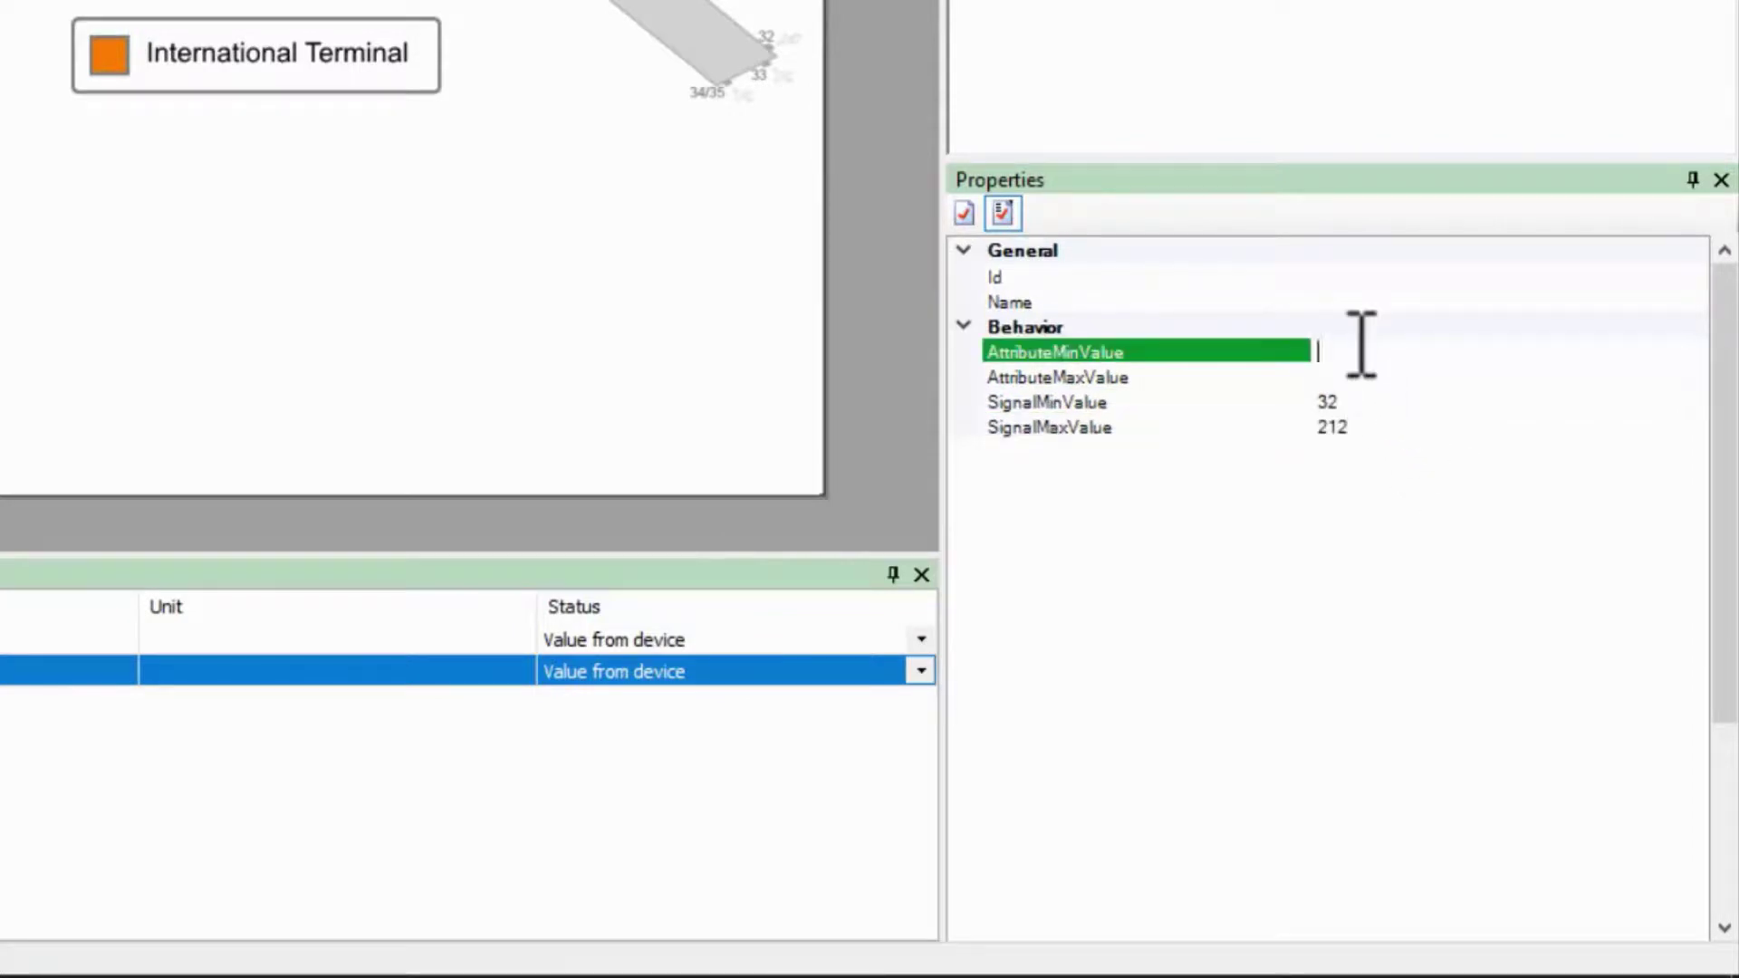
type("0")
key("Tab")
type("100")
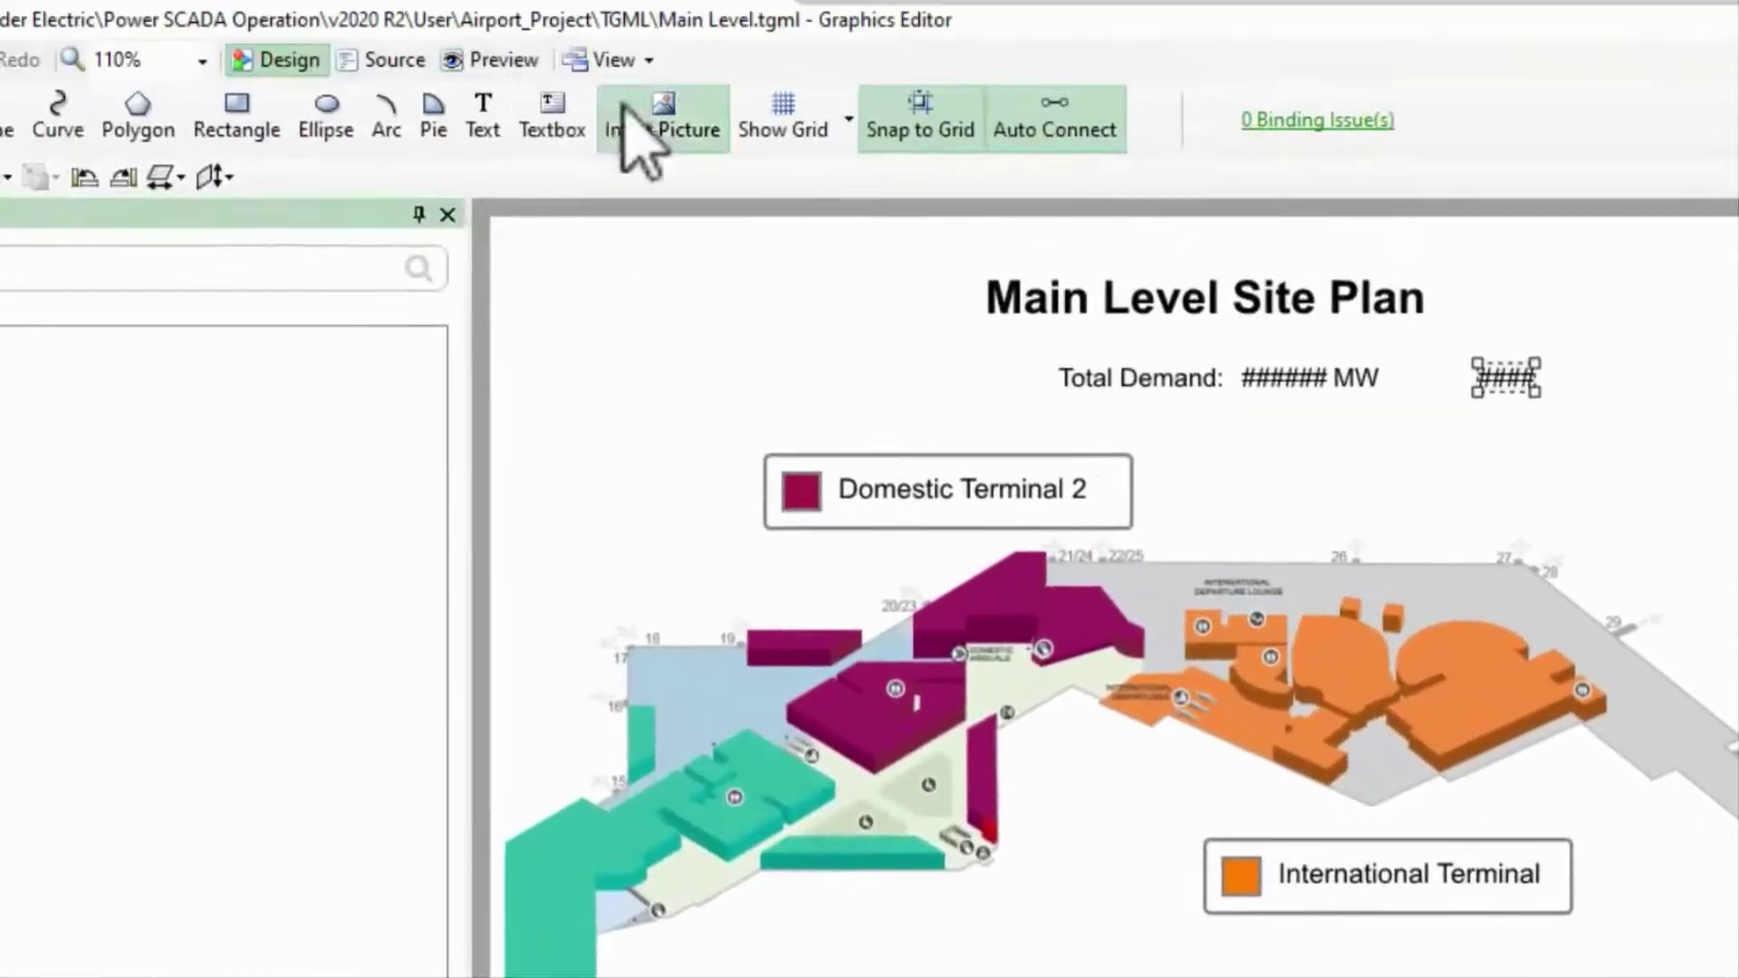
left_click(503, 60)
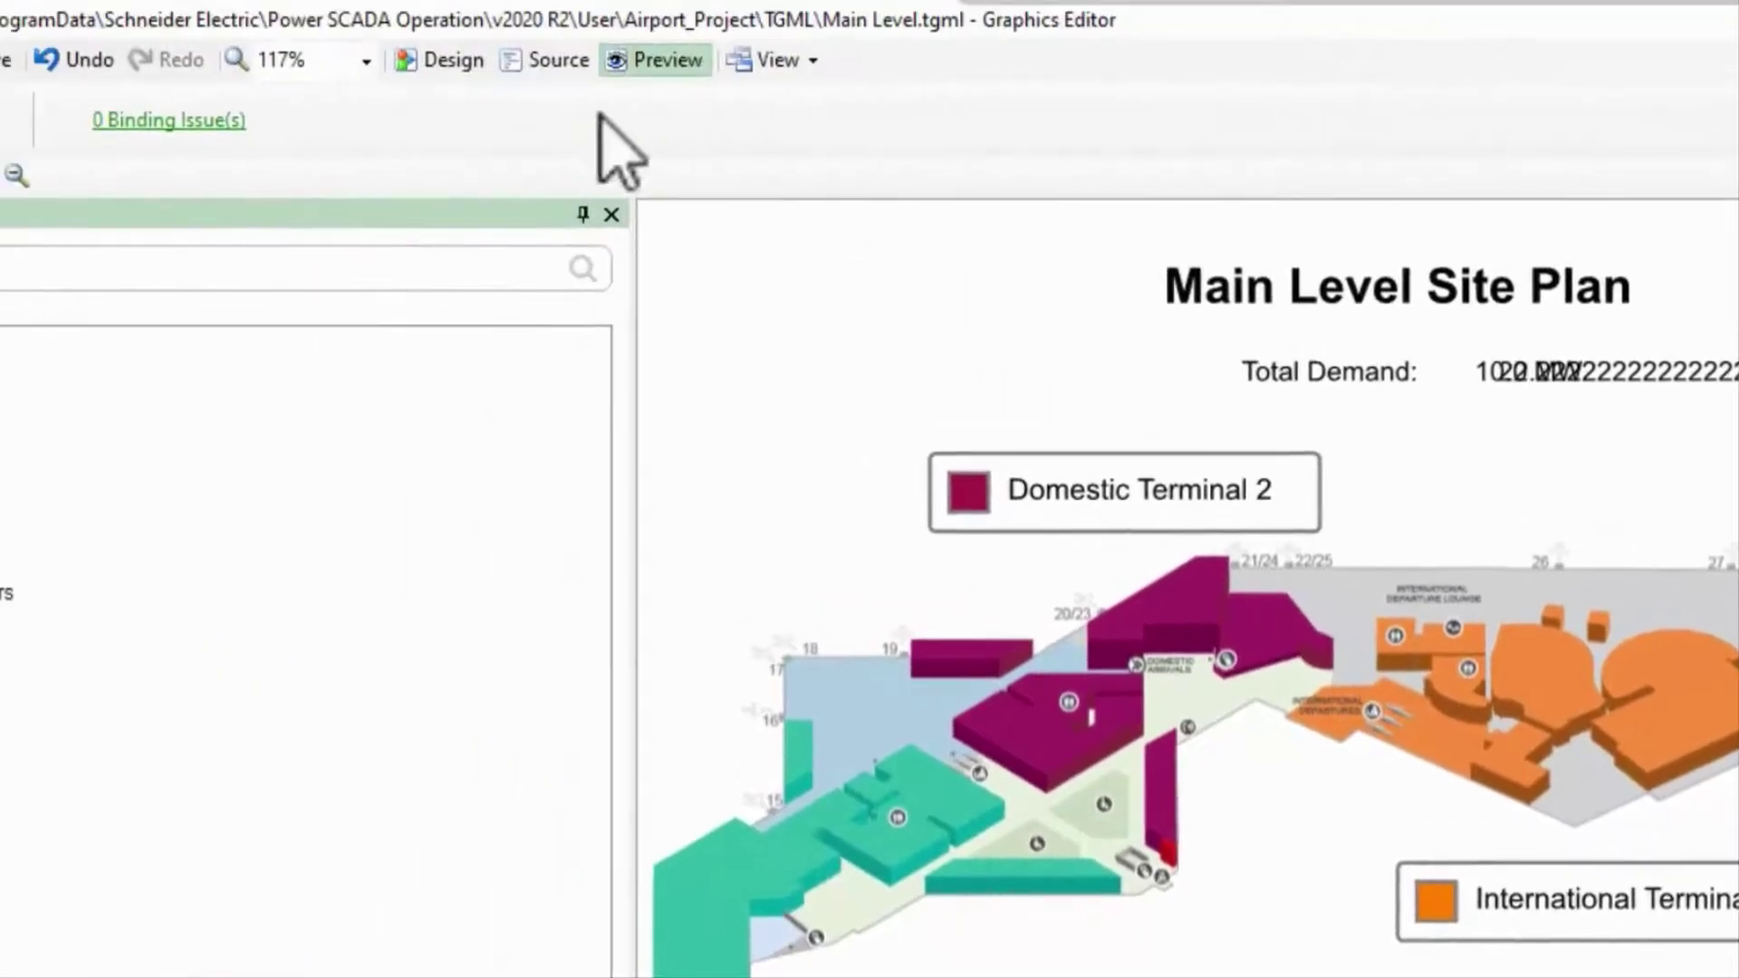
Return to Design and delete the extra test Text node with its ContentBinding
left_click(471, 61)
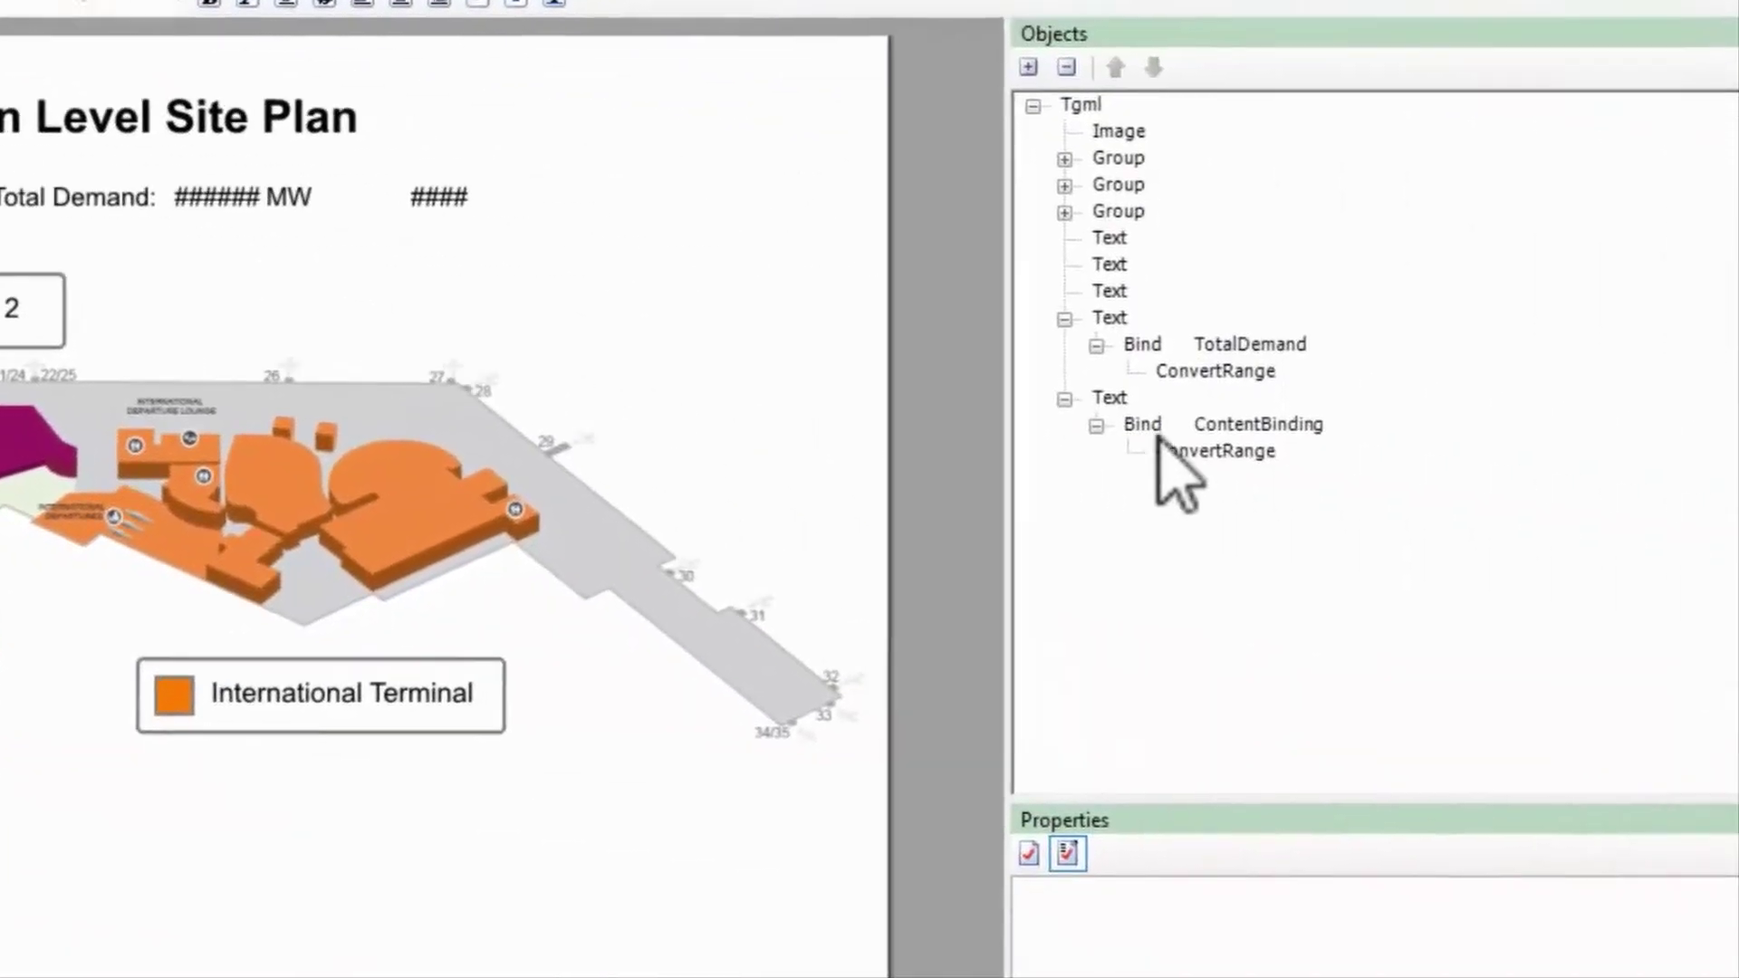
left_click(1039, 389)
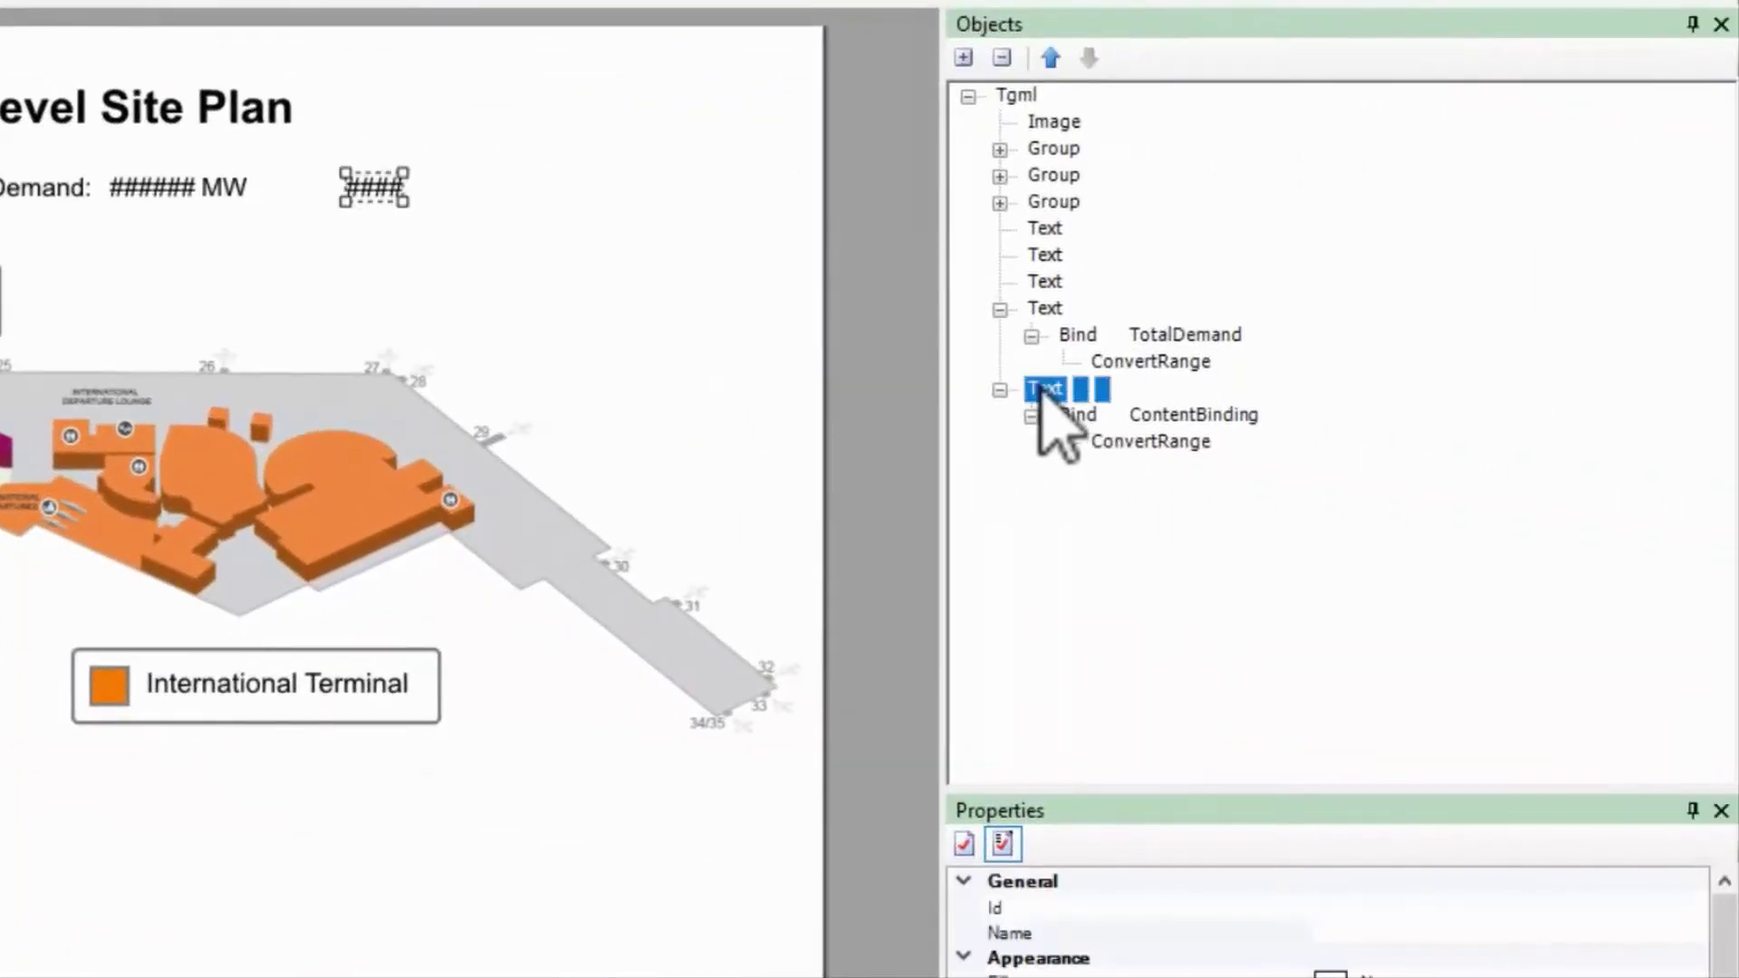
key("Delete")
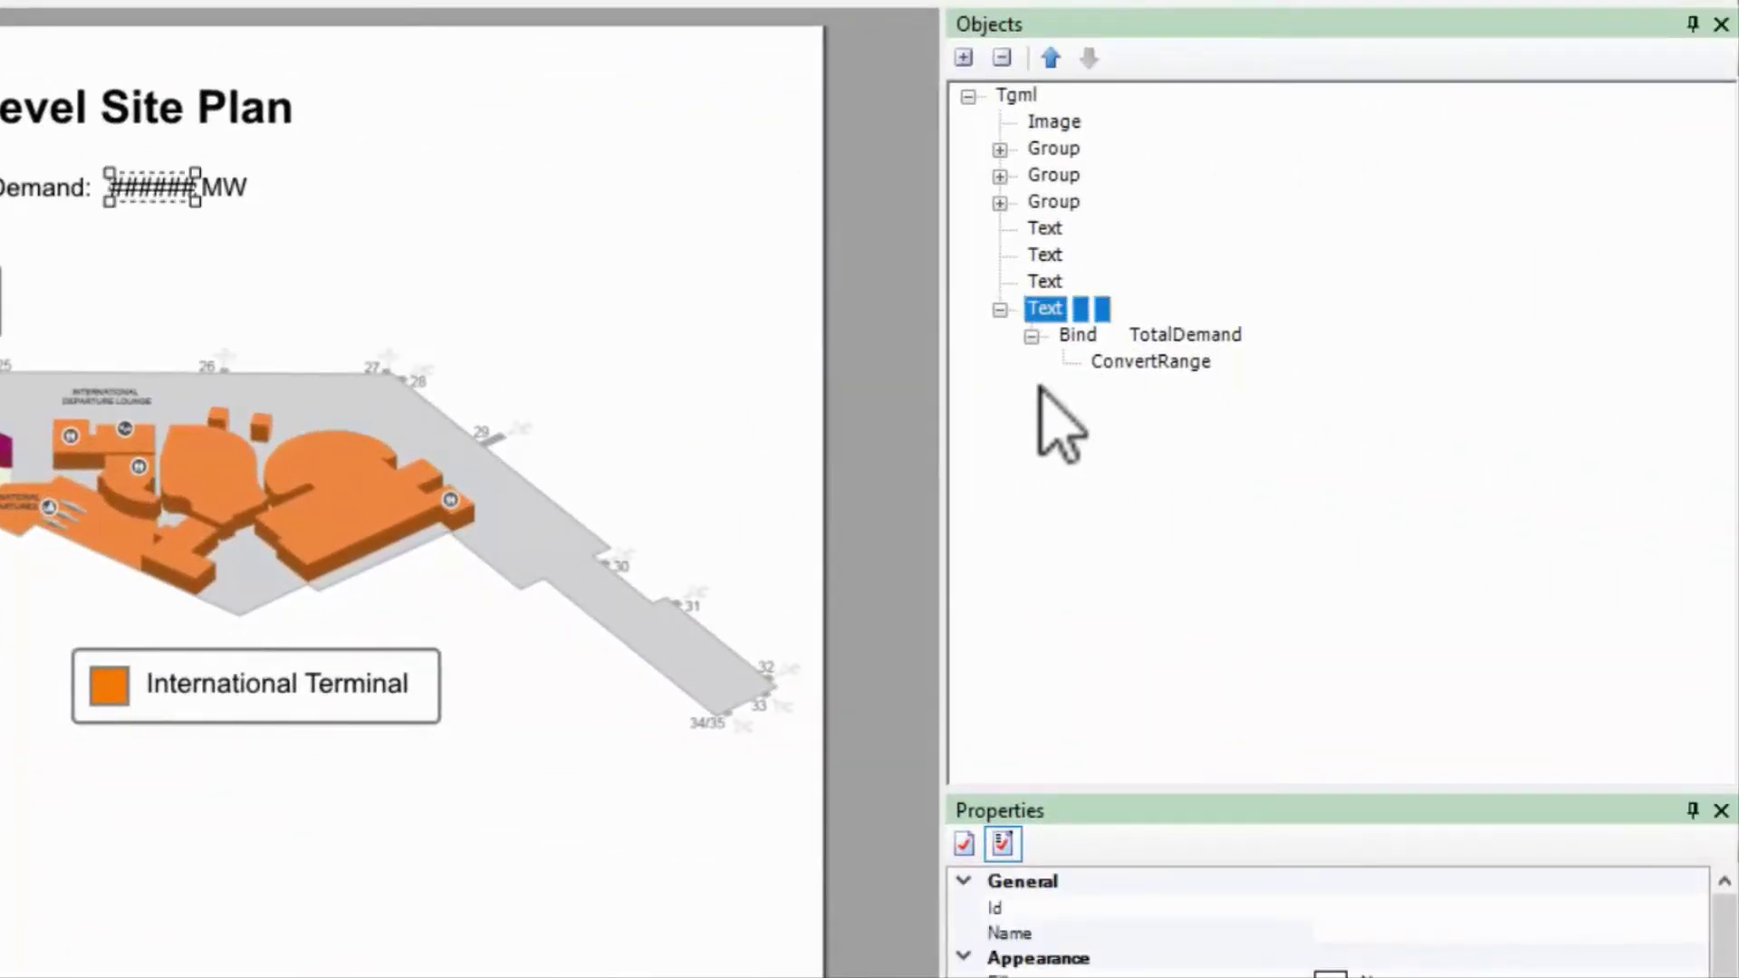